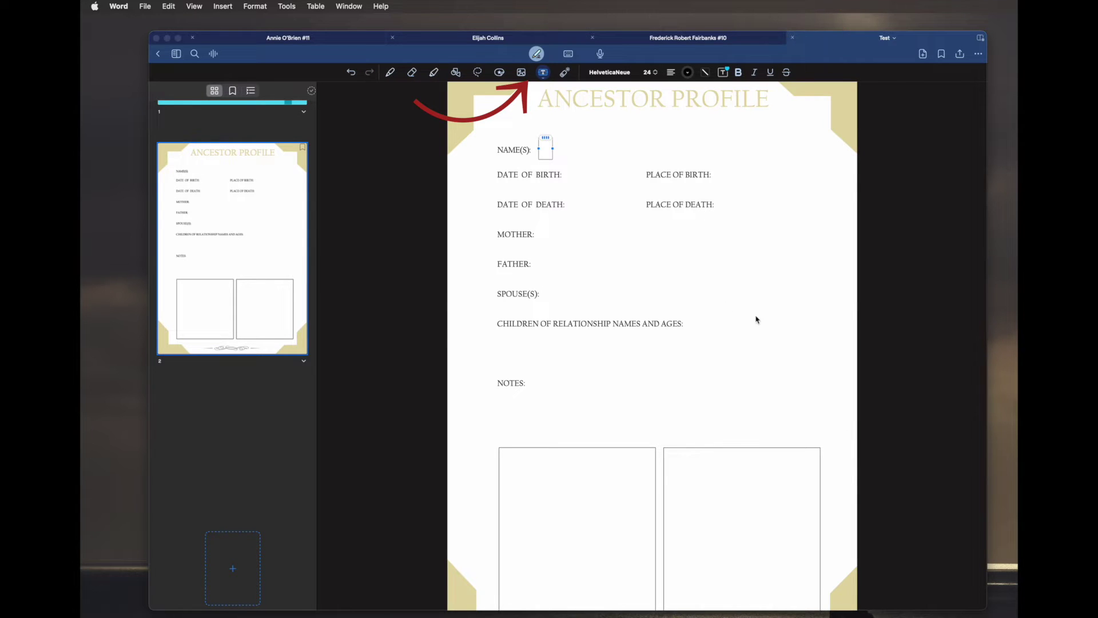
Step: With the Text tool, add a text box beside the NAME(S) label and enter the ancestor's full name
left_click(537, 54)
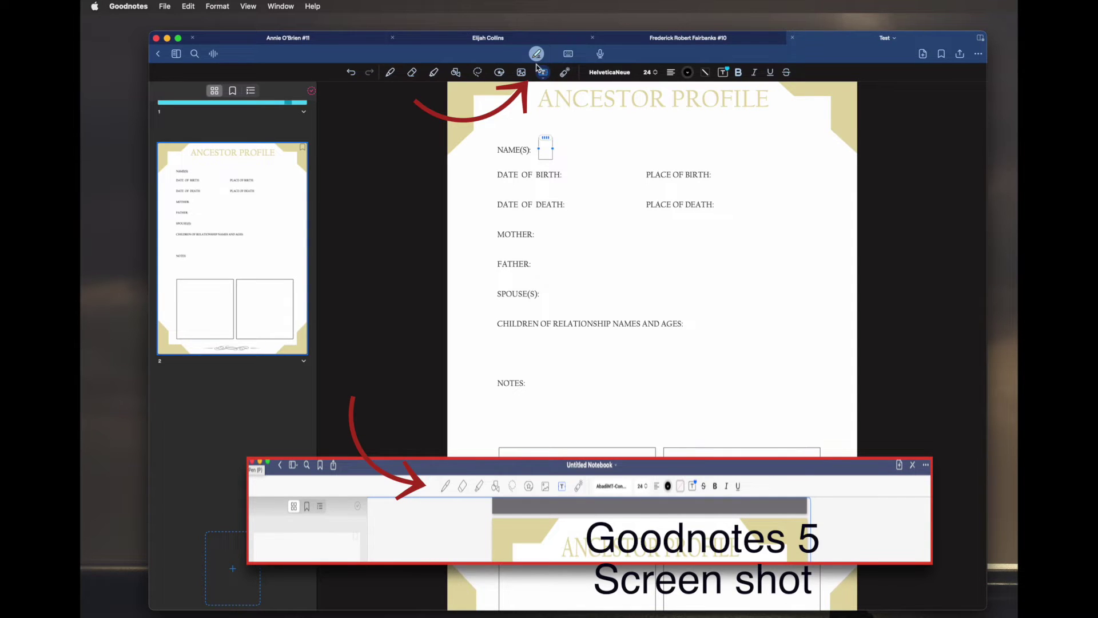
left_click(537, 54)
left_click(537, 54)
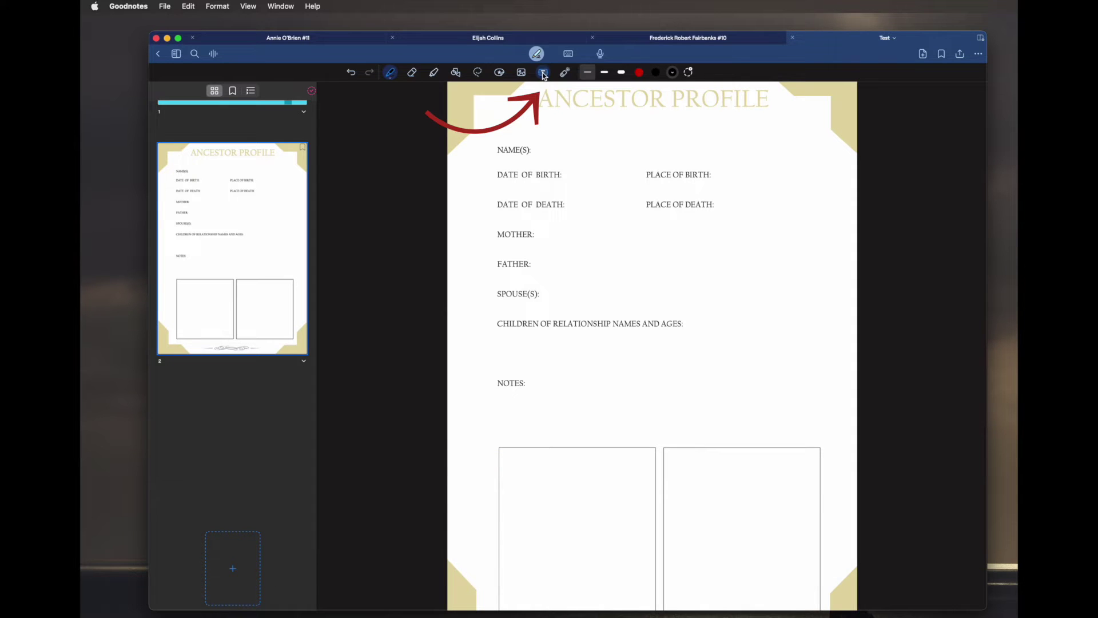
left_click(543, 74)
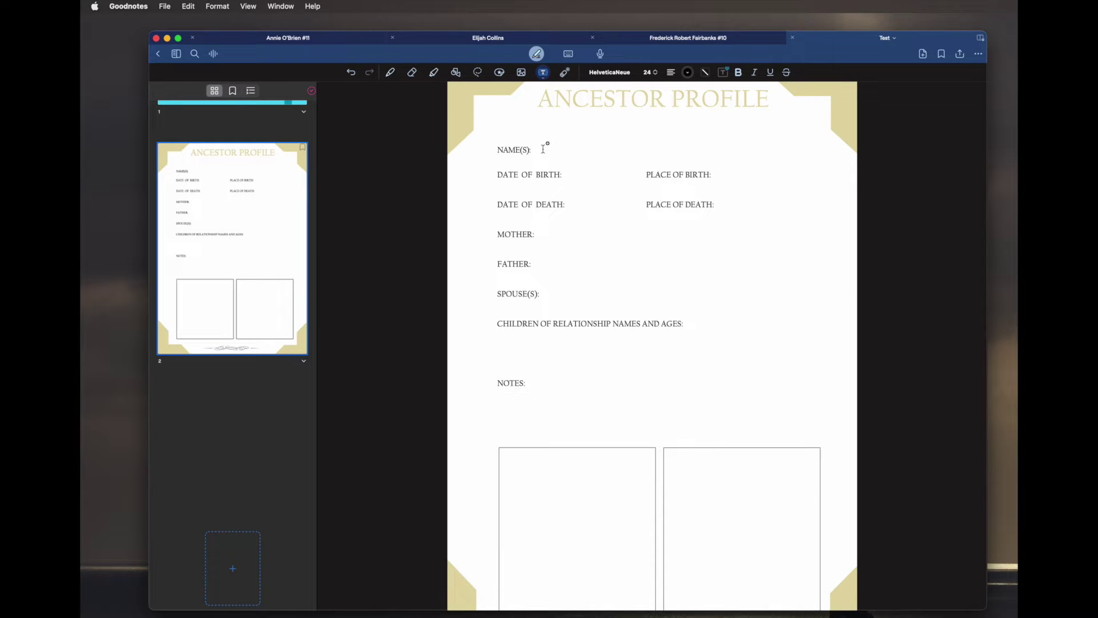
left_click(543, 149)
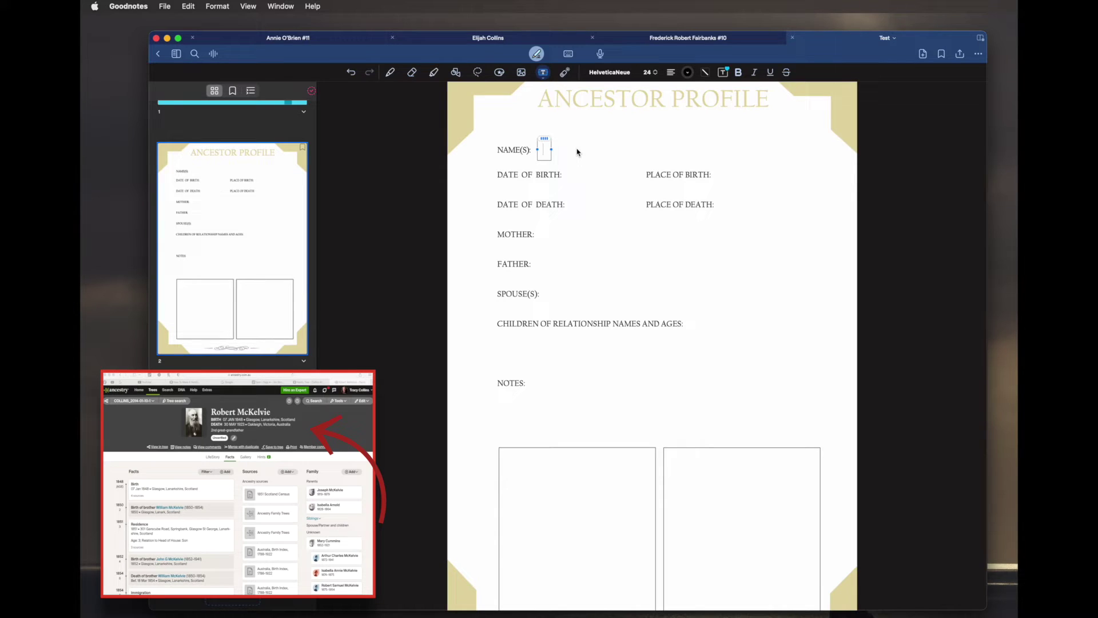
type("Robert Mcke")
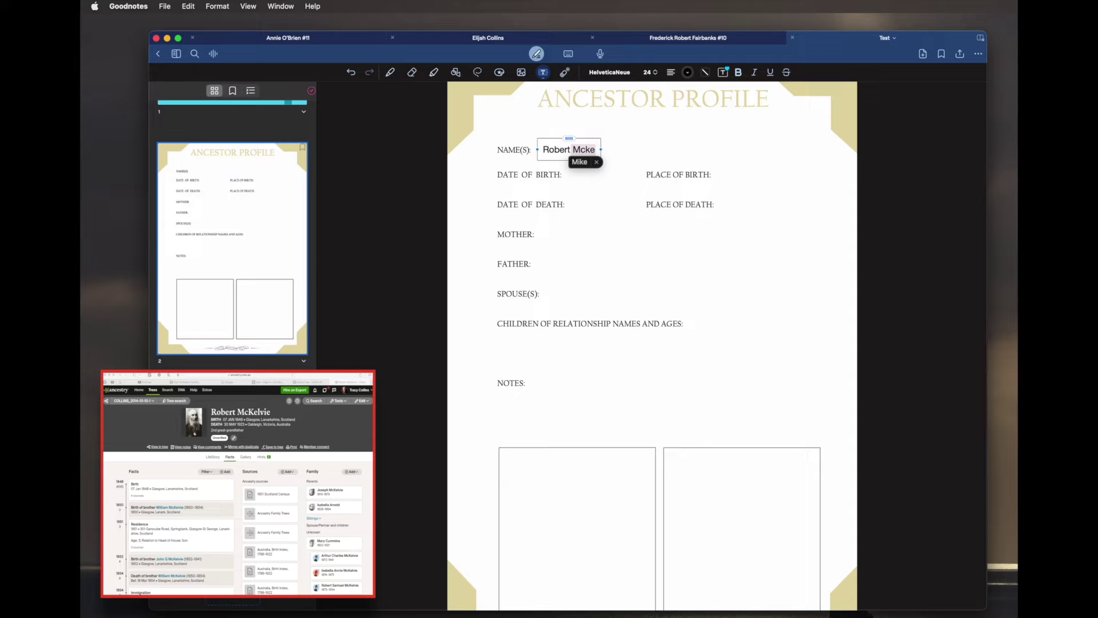
key("BackSpace")
key("BackSpace")
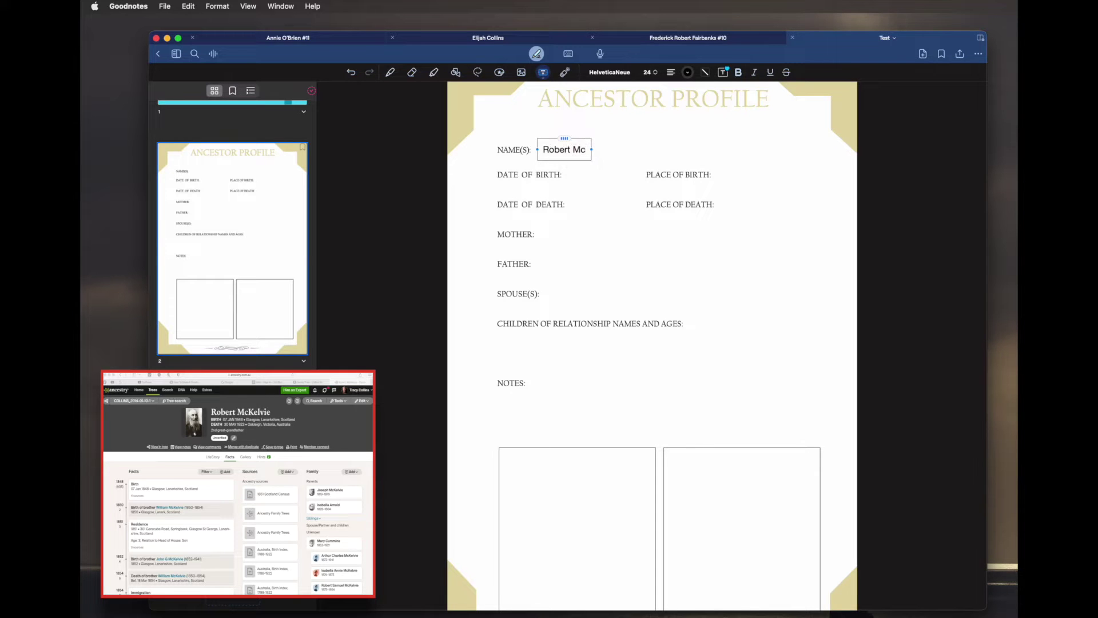
type("Kelvie")
left_click_drag(576, 139, 573, 140)
Step: Fill in the ancestor's date of birth and enter the place of birth as Glasgow, Lanarkshire, Scotland, with Scotland on a second line
left_click(569, 175)
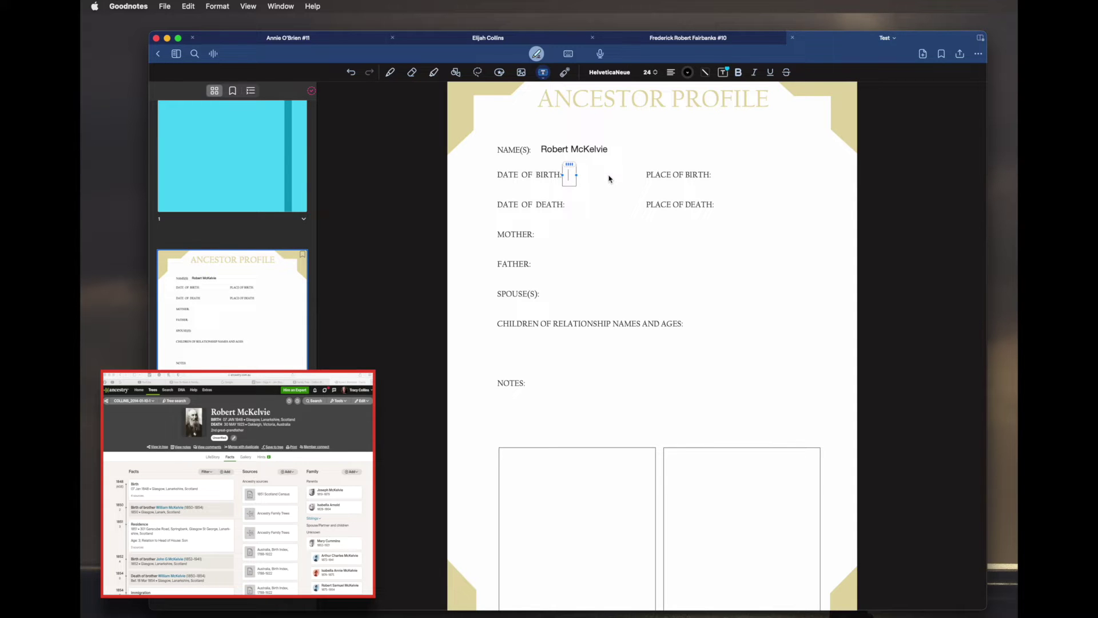
type("07 Jan 1848")
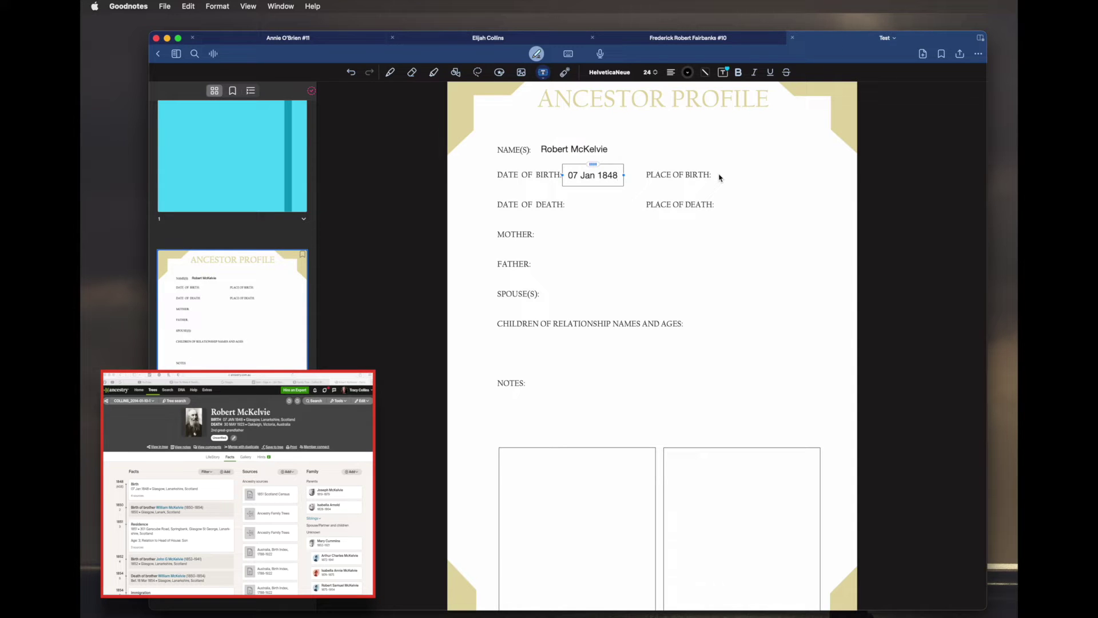
left_click(645, 182)
left_click(720, 174)
type("Glasgow, ana")
key("BackSpace")
key("BackSpace")
key("BackSpace")
type("Lanarkshire,")
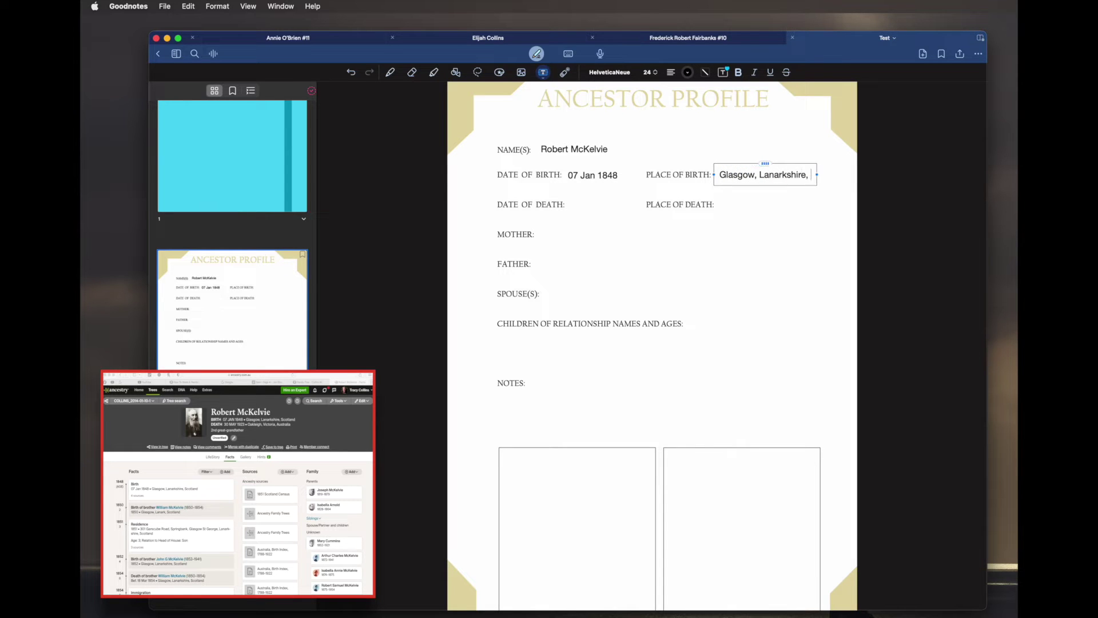
key("Return")
type("Scotland")
Step: Fill in the date of death as 30 May 1923 and the place of death as Oakleigh, Victoria, Australia
left_click(572, 204)
type("30 May 1923")
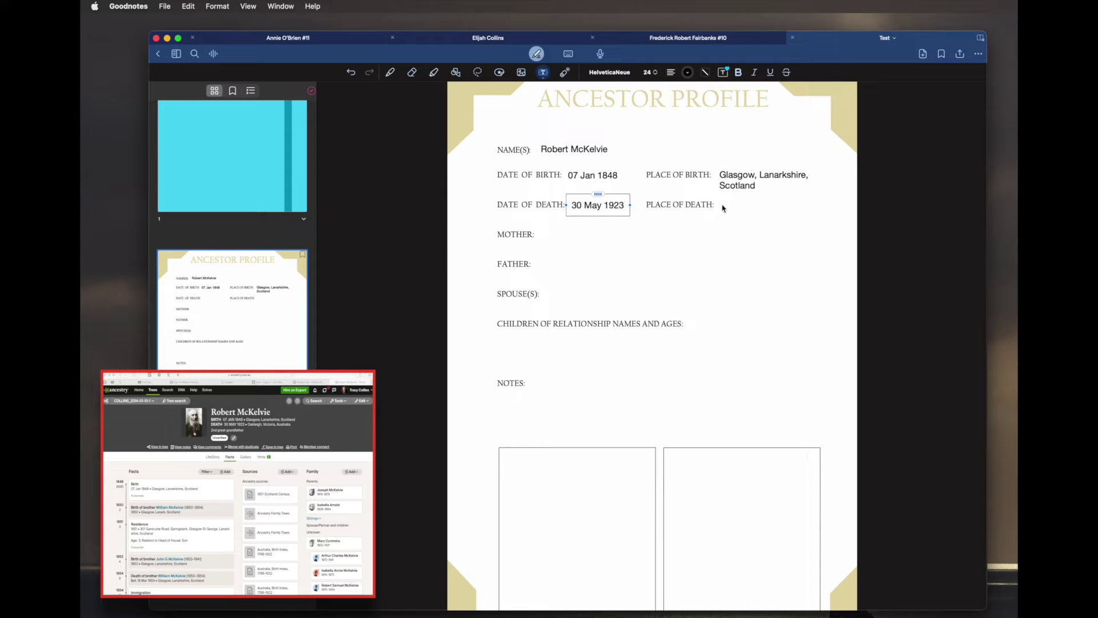
left_click(720, 205)
type("Oakl")
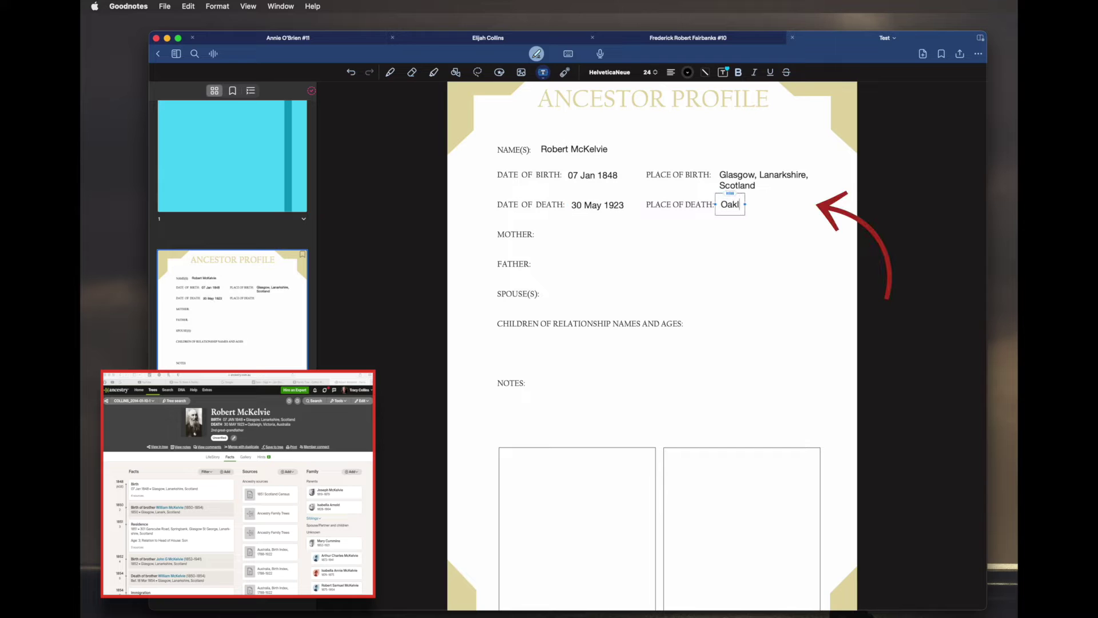
type("eigh, Victoria, Australia")
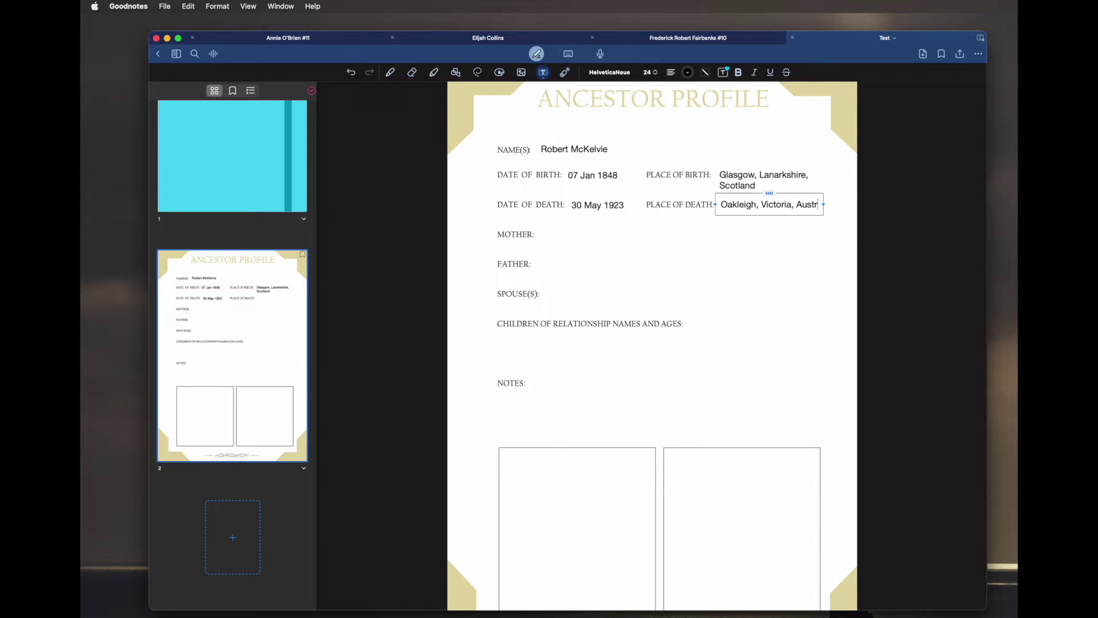
left_click(690, 226)
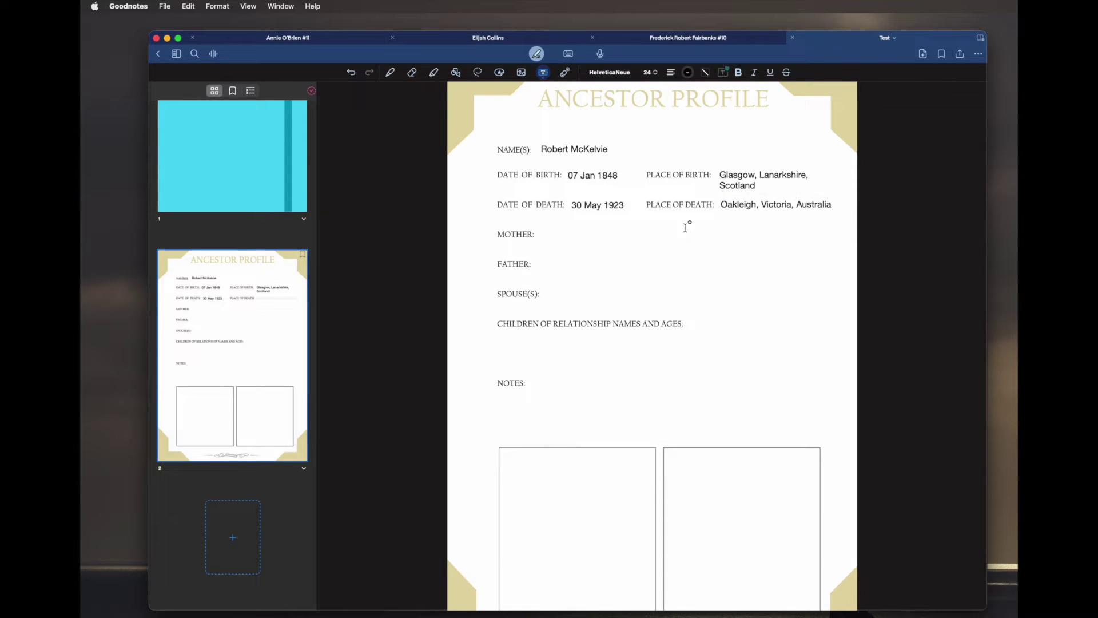
Step: Try moving the place-of-death text box to the MOTHER line, and return it beside the PLACE OF DEATH label
left_click(767, 203)
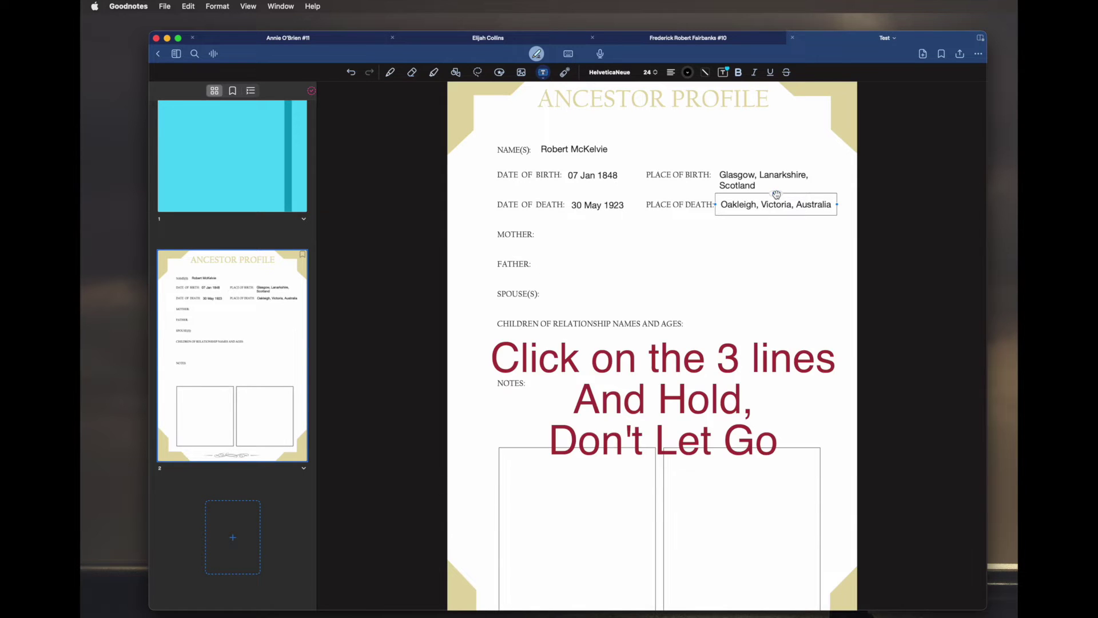
left_click_drag(777, 194, 599, 224)
left_click(602, 269)
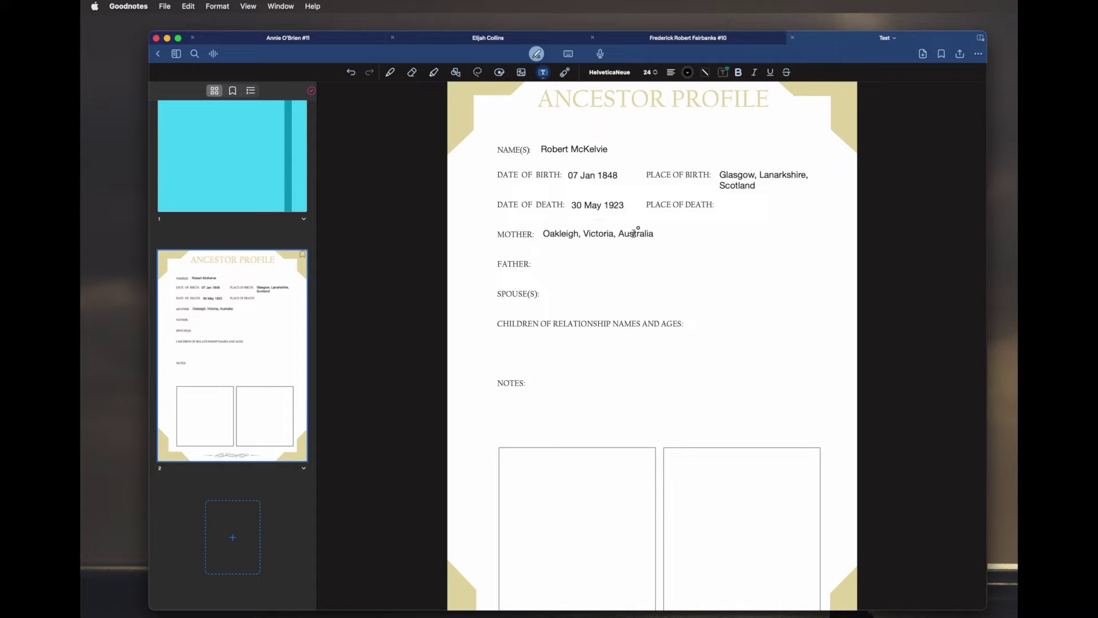
left_click(582, 233)
left_click_drag(598, 222, 772, 194)
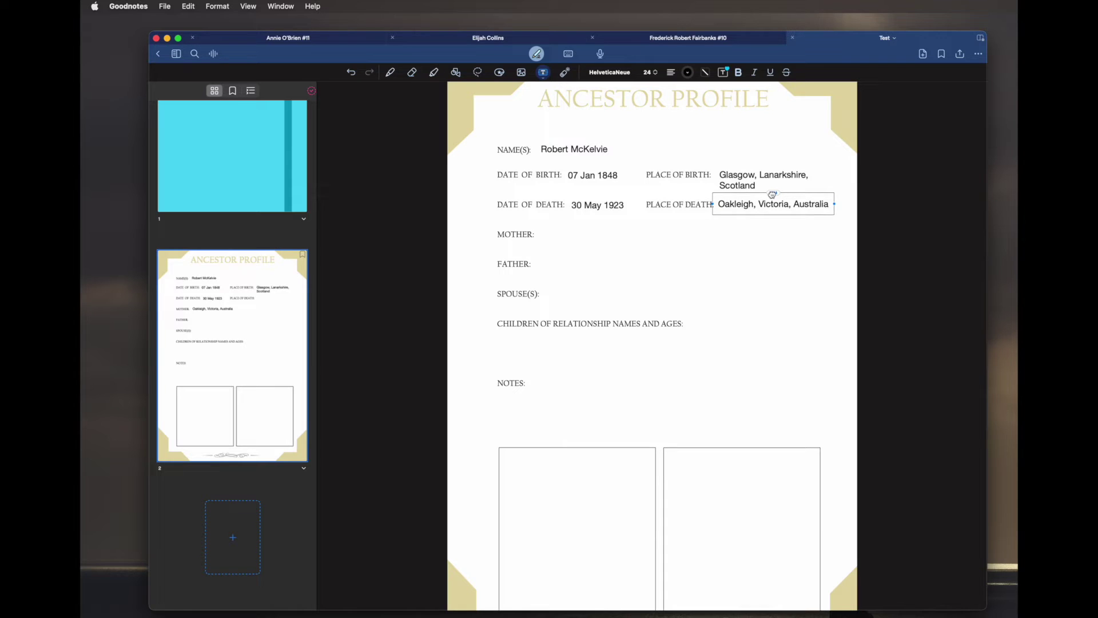
left_click_drag(772, 195, 772, 195)
Step: List the children's names and birth years in the text box beneath CHILDREN OF RELATIONSHIP NAMES AND AGES
scroll(766, 228, "down", 10)
scroll(578, 292, "up", 10)
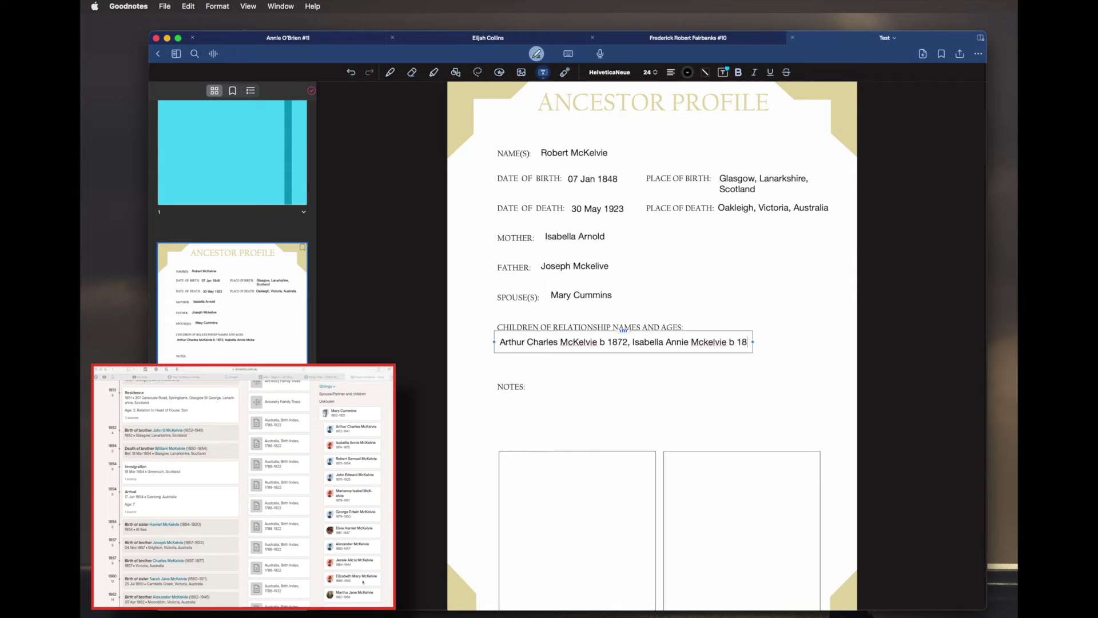
type("74, Robert Samuel McKelive b 1875, John Edward McKelvie b 1876, Mar")
scroll(652, 343, "down", 2)
type("ianne Isabel McKelvie b 1878,")
scroll(895, 473, "down", 2)
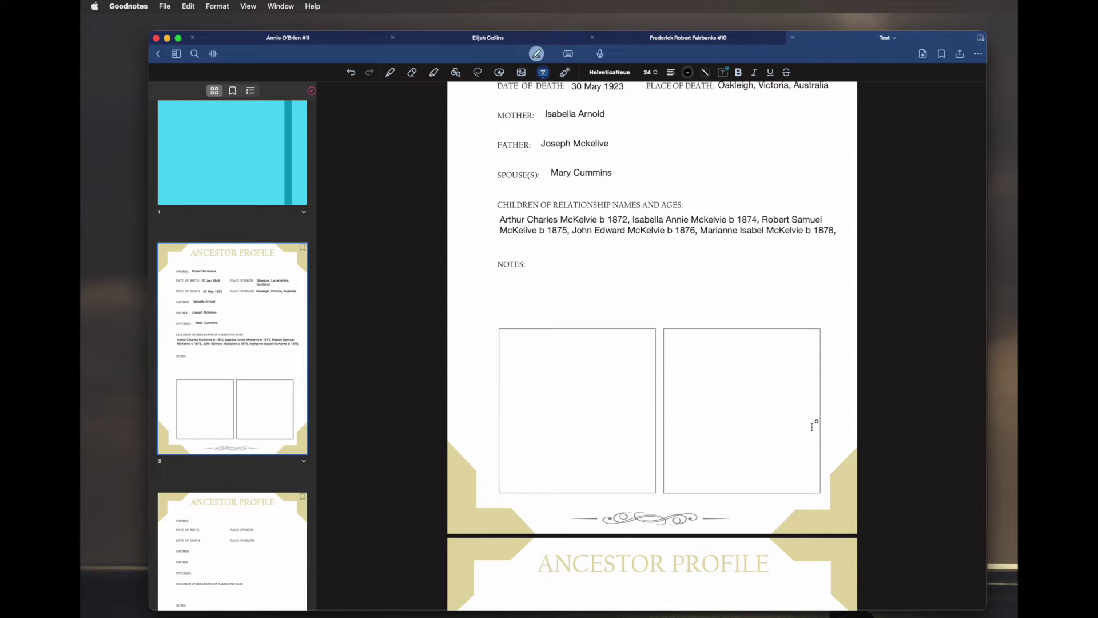
Step: Nudge the children's text box slightly left under its heading and remove the comma at the end of the list
left_click(672, 222)
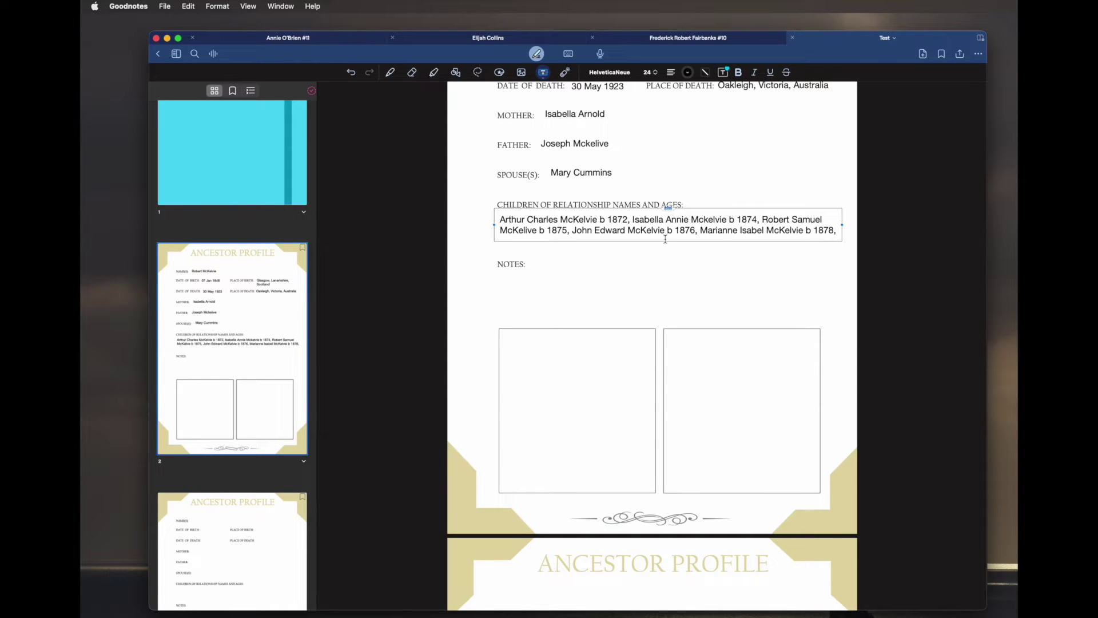
left_click_drag(669, 211, 665, 208)
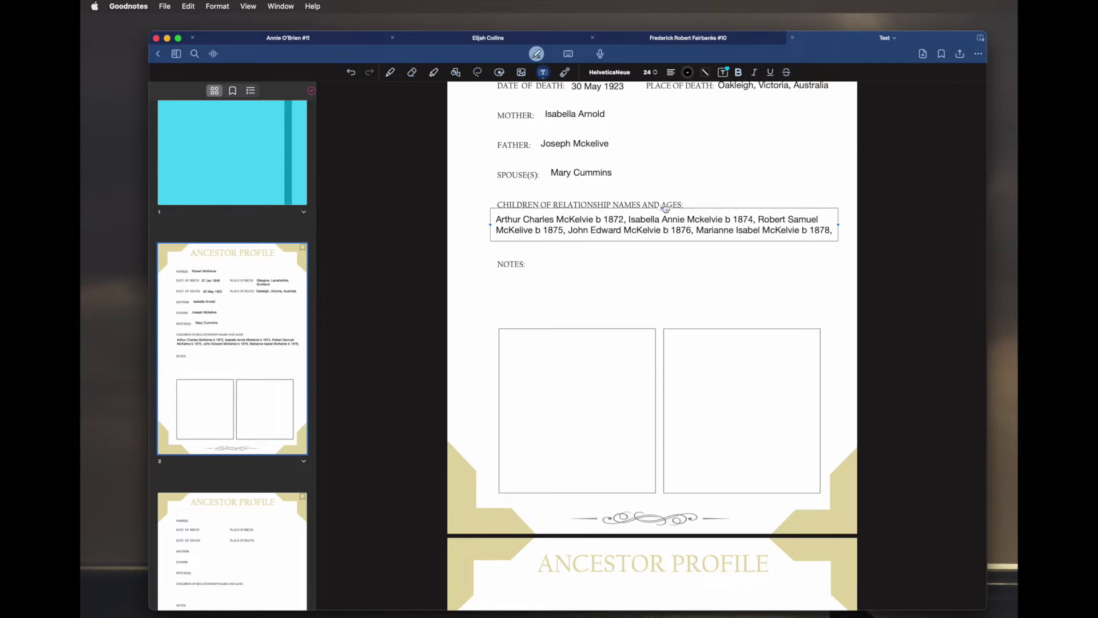
left_click(668, 258)
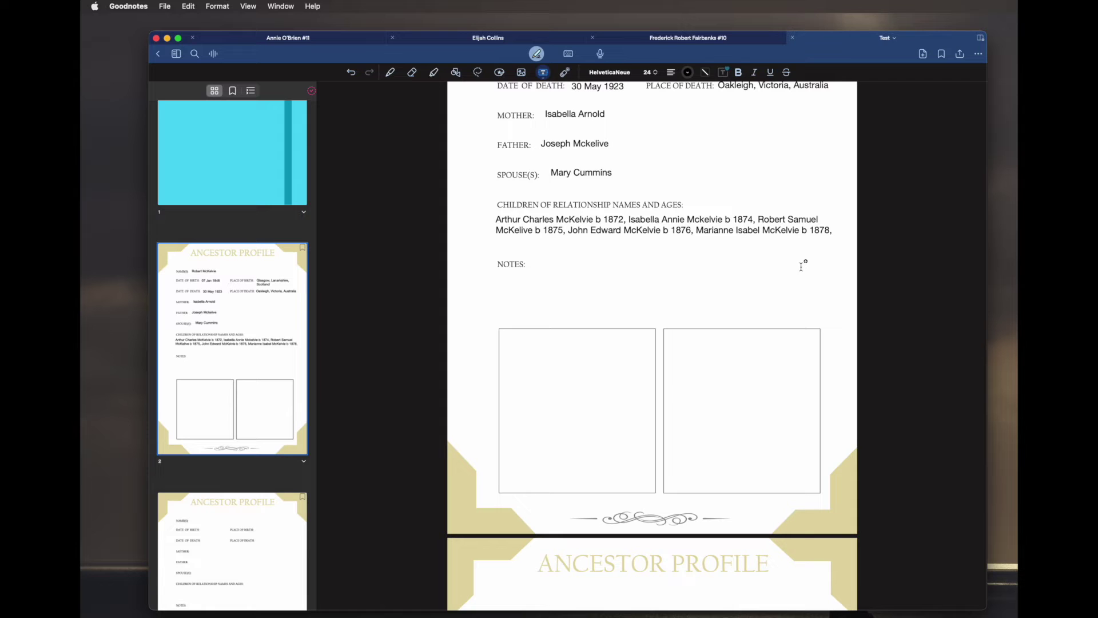
left_click(655, 222)
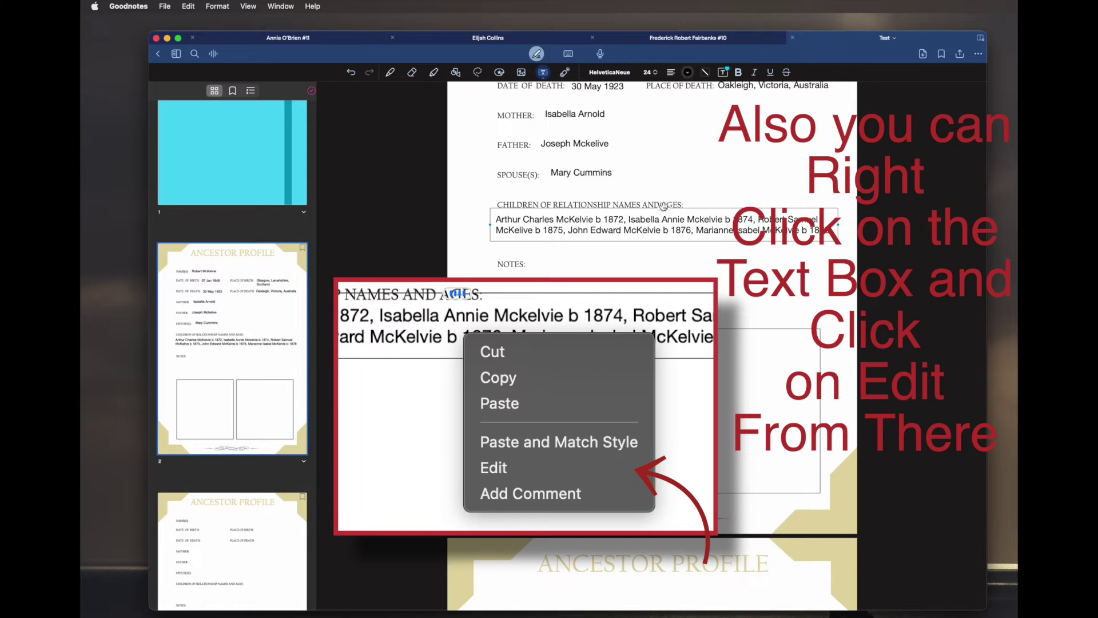
left_click(730, 289)
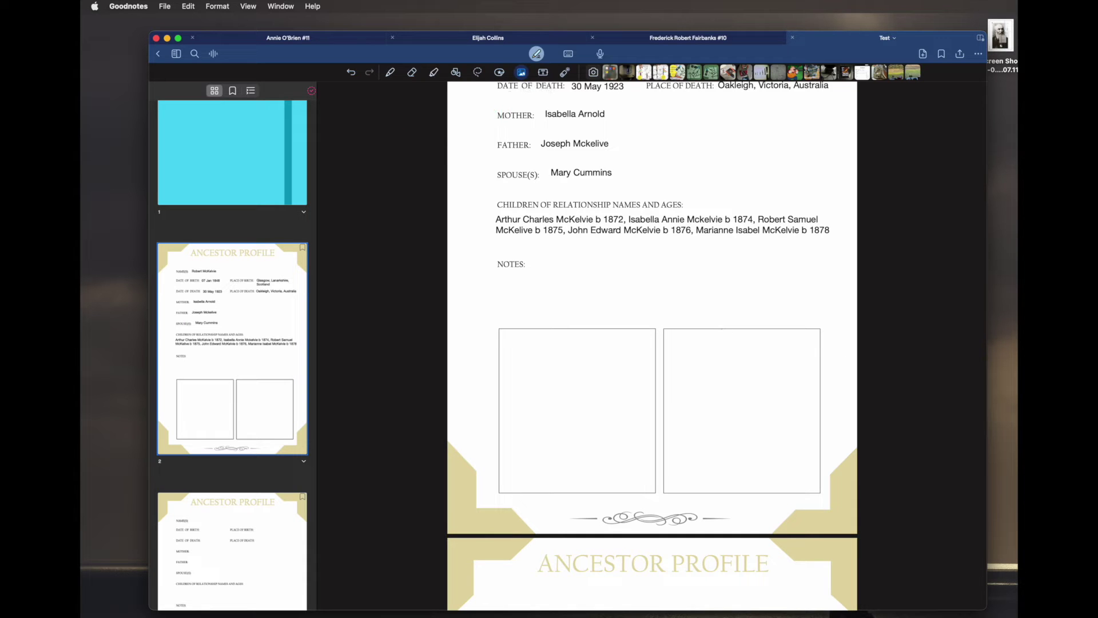
Step: Insert the portrait photo from the desktop over the left photo frame and crop away its lower part with the rectangle crop
left_click_drag(1021, 412, 595, 400)
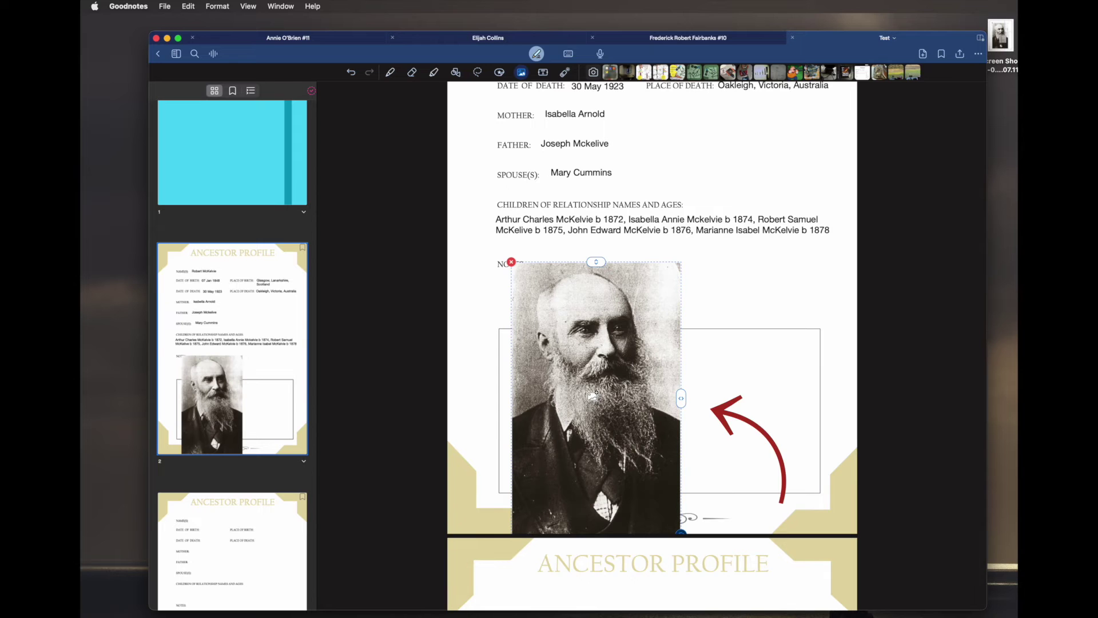
left_click_drag(597, 391, 582, 352)
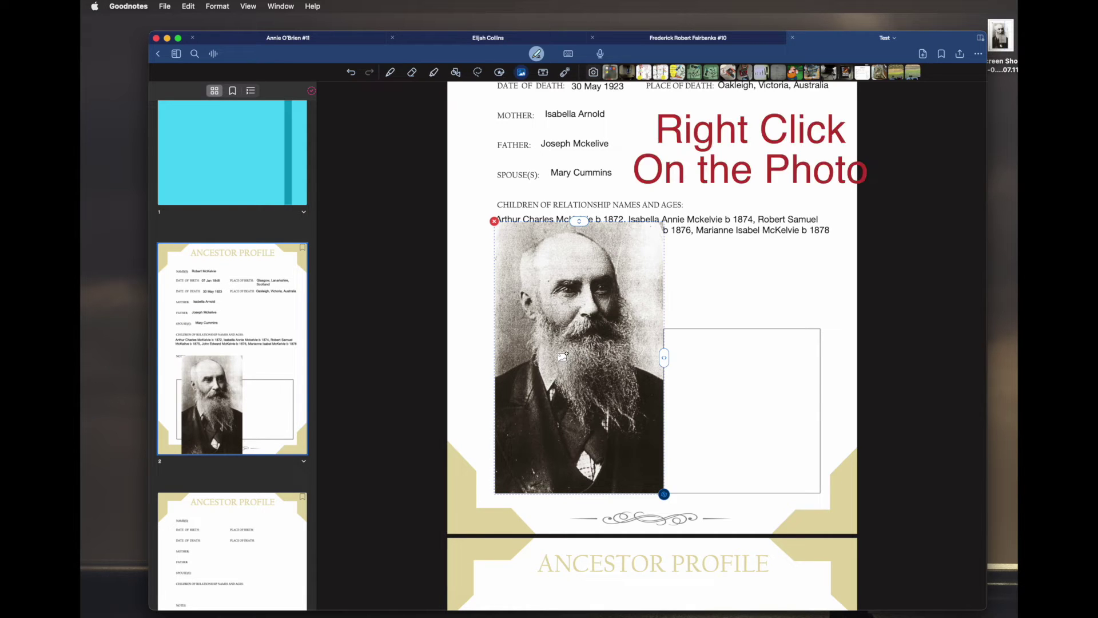
right_click(562, 356)
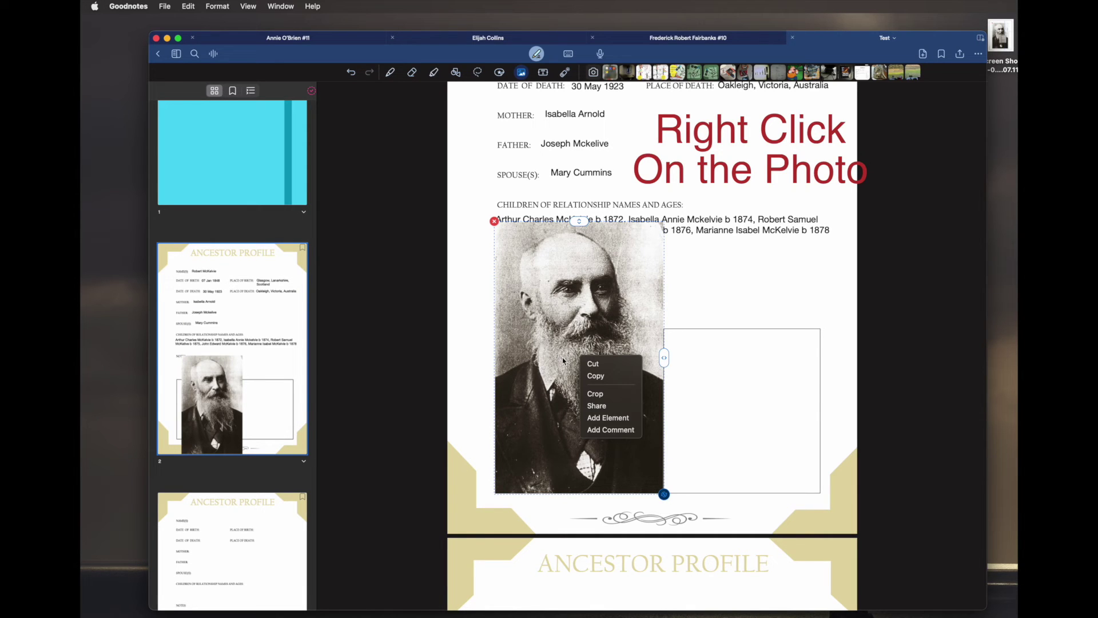
left_click(595, 394)
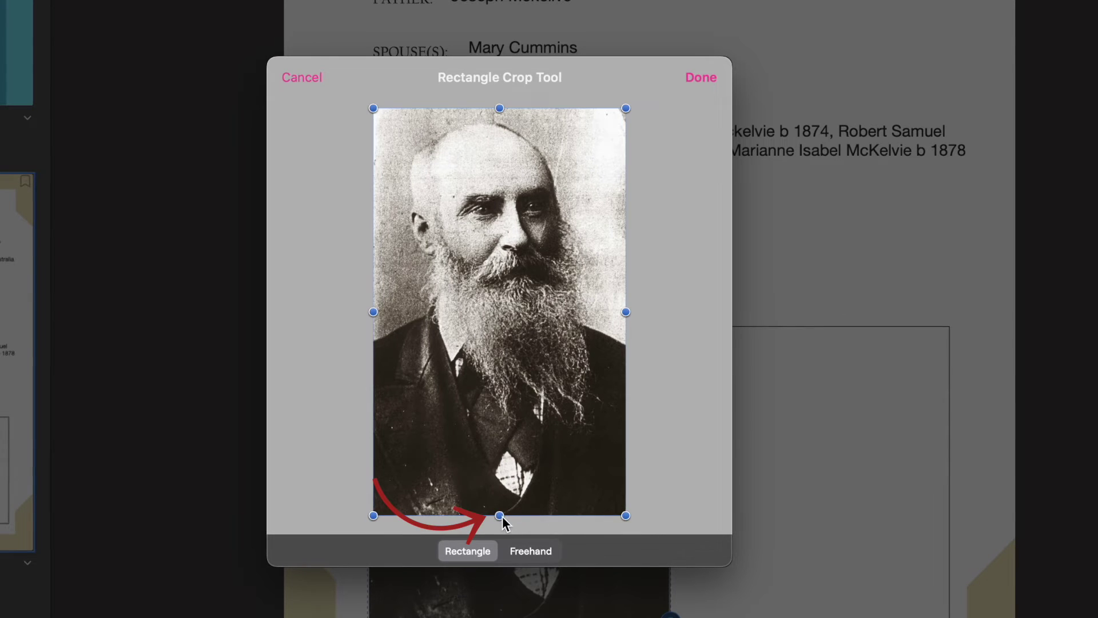
left_click_drag(499, 516, 500, 388)
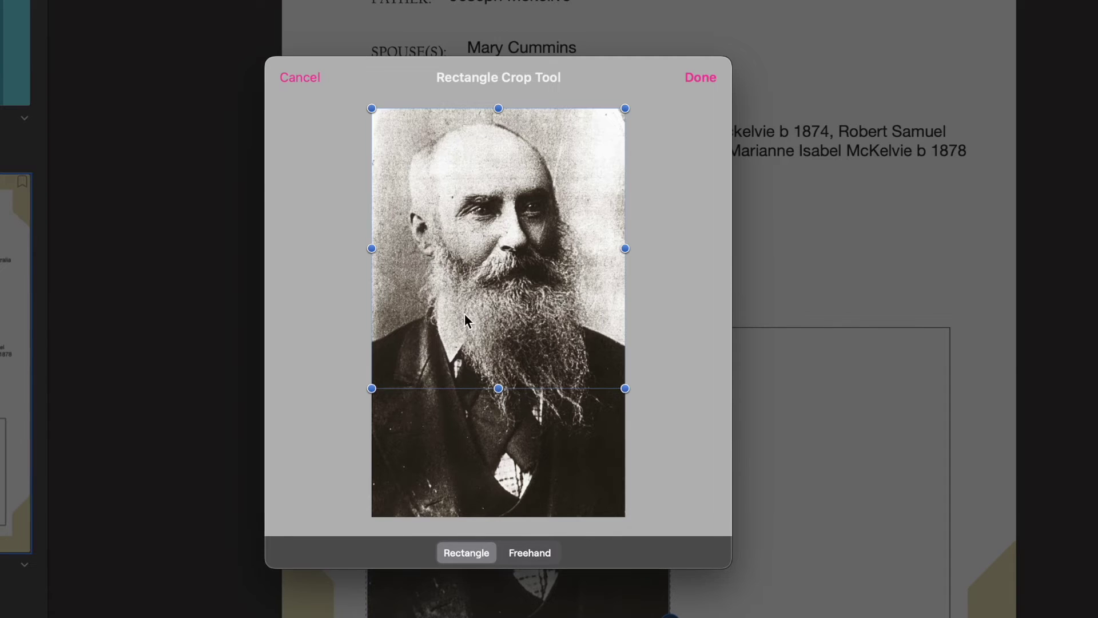
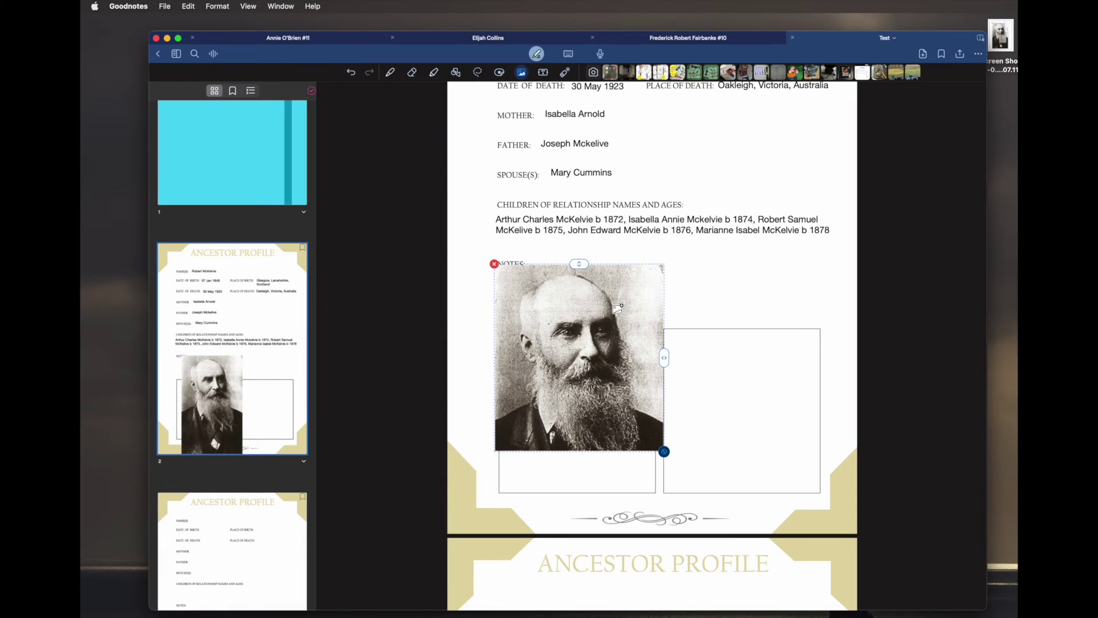
Step: Move the cropped portrait down so it covers the left photo frame, and deselect it
left_click_drag(618, 309, 610, 358)
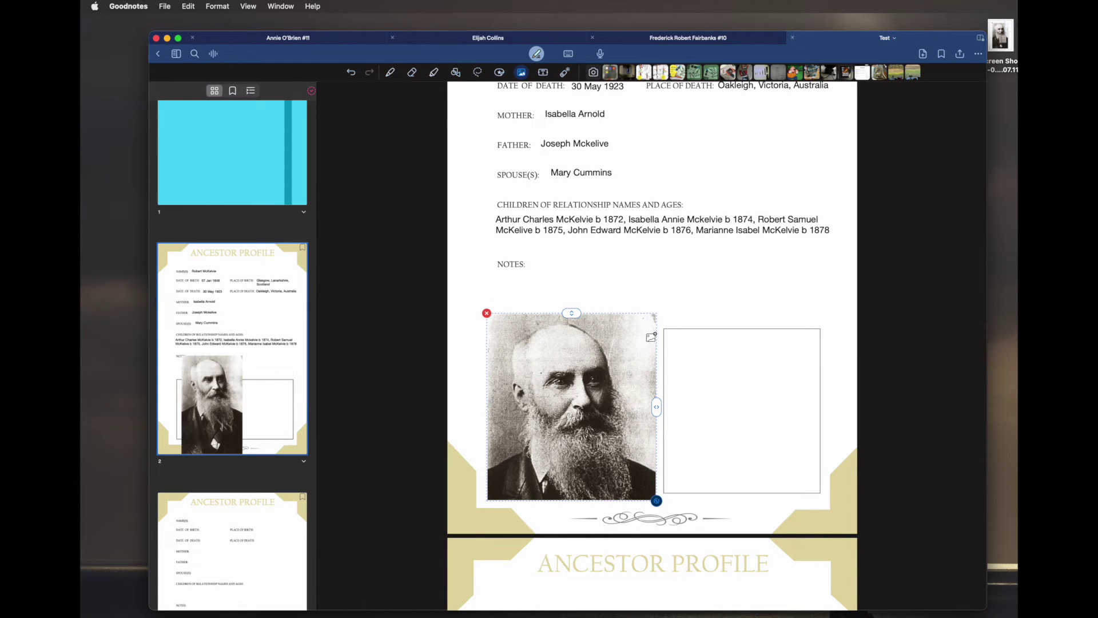
right_click(688, 289)
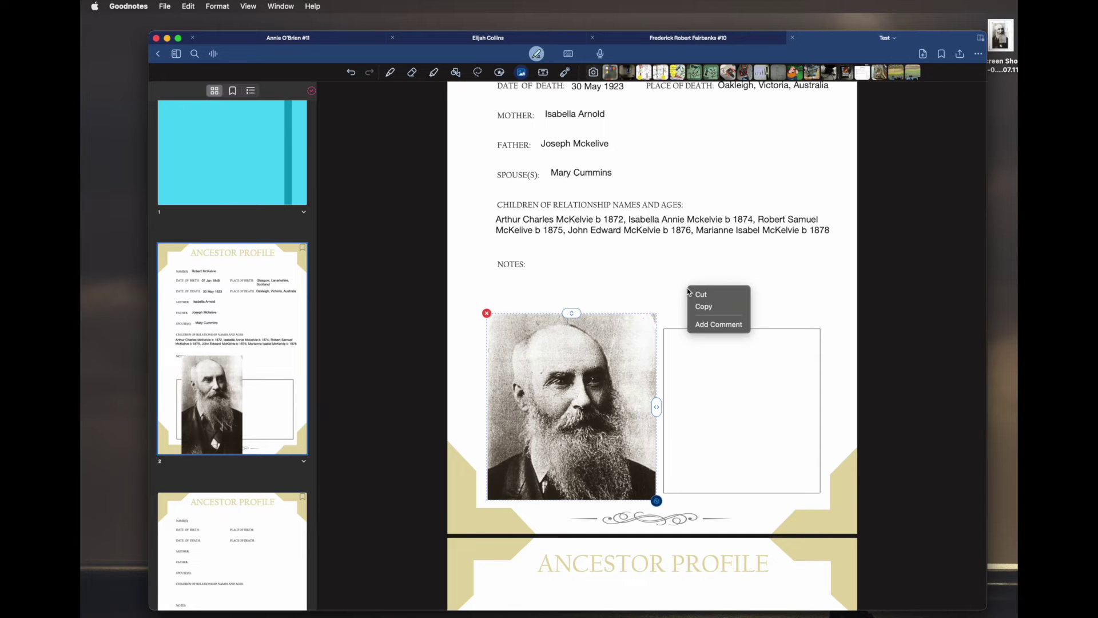
left_click(666, 288)
left_click(656, 282)
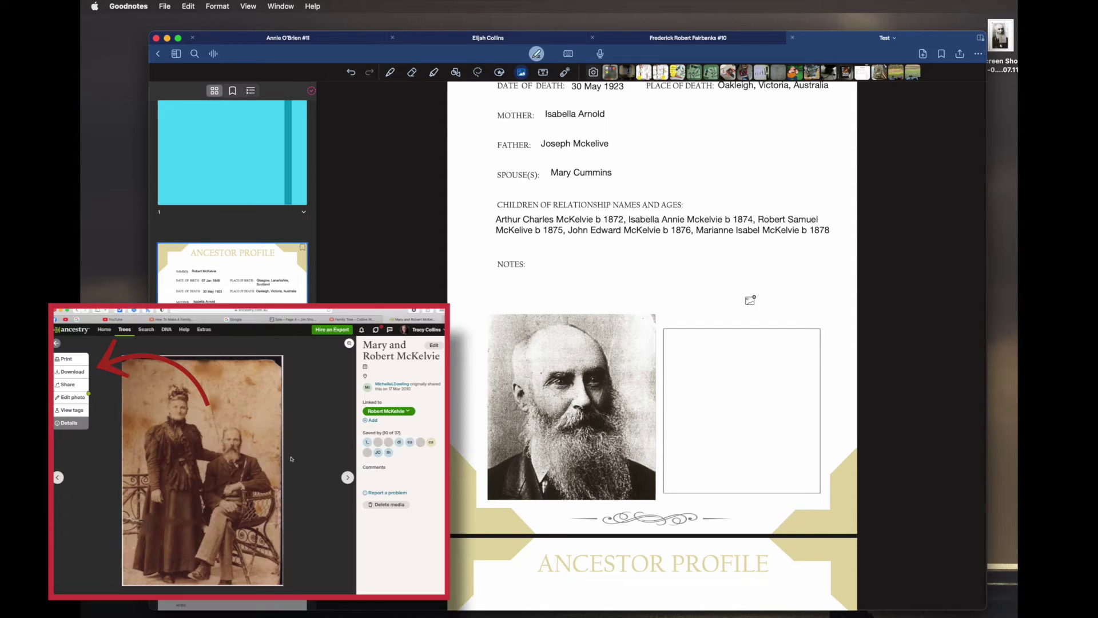
Step: Insert the couple's photo from the desktop over the empty right photo frame and trim all four edges with the rectangle crop
left_click(999, 479)
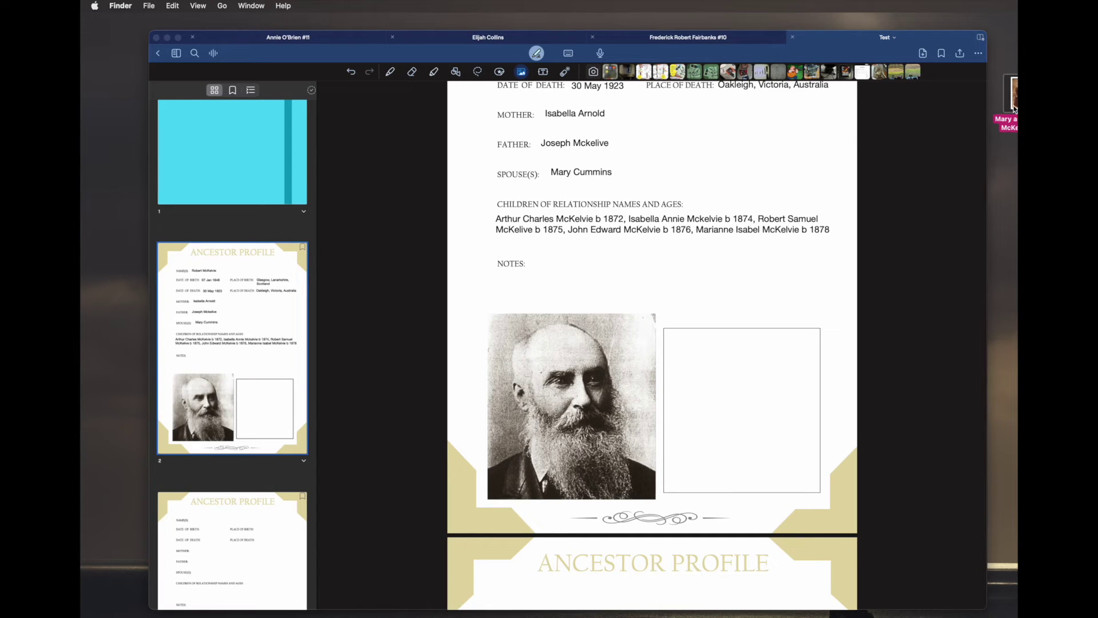
left_click_drag(1014, 109, 765, 392)
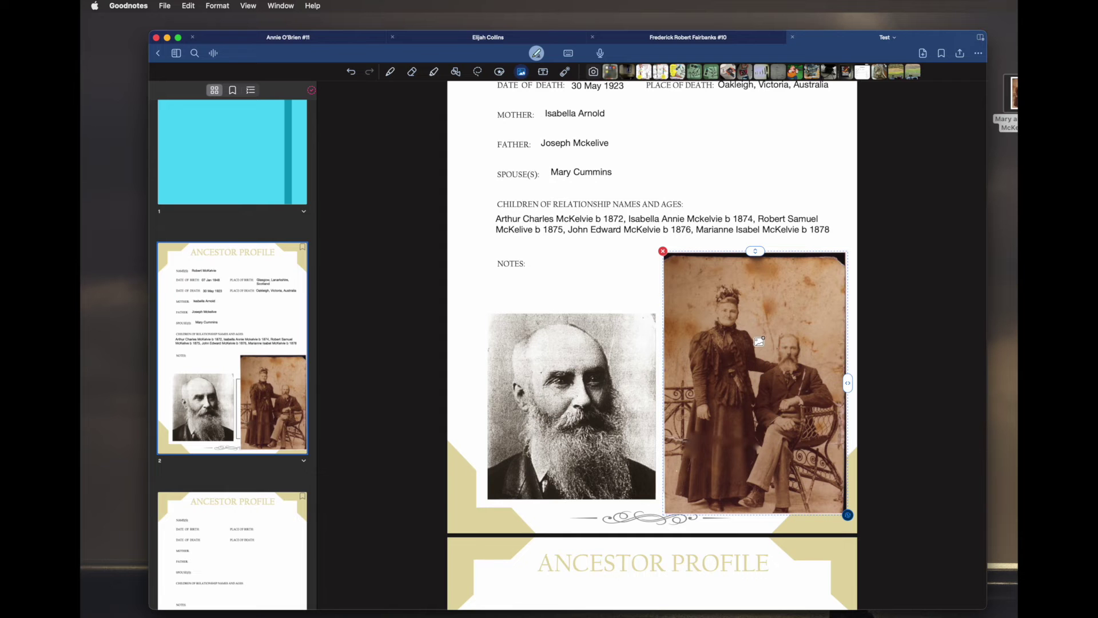
right_click(758, 338)
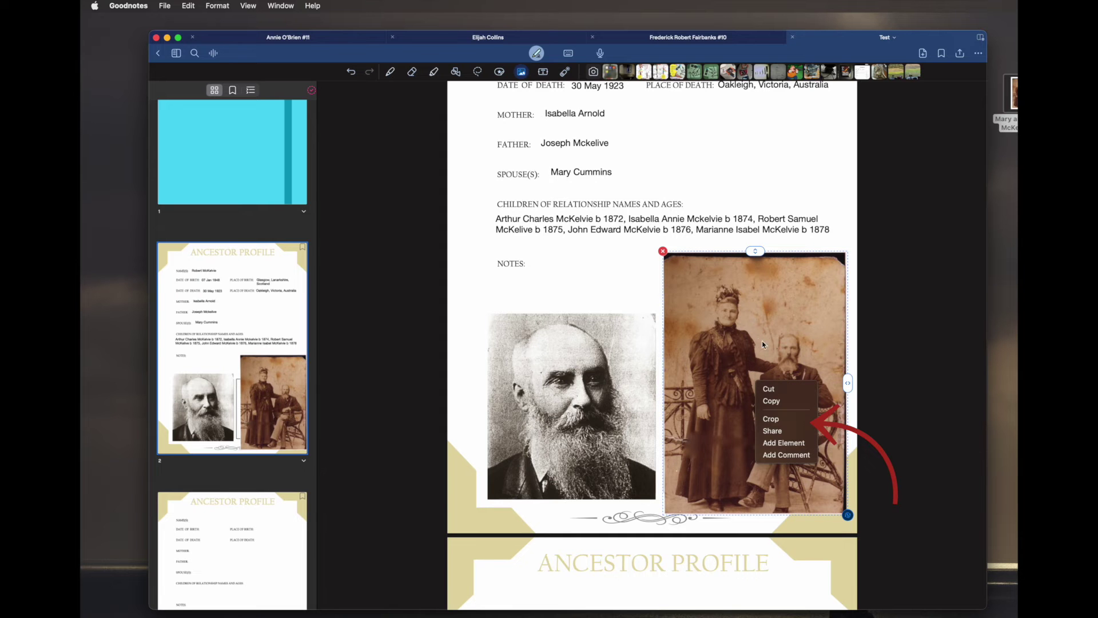
left_click(777, 421)
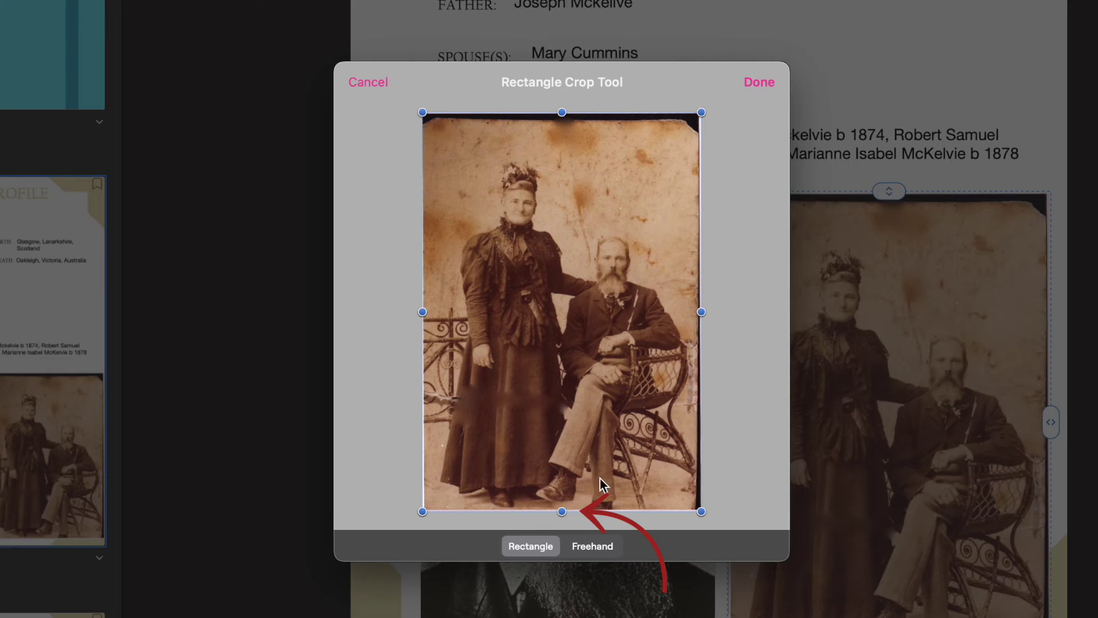
left_click_drag(563, 510, 563, 480)
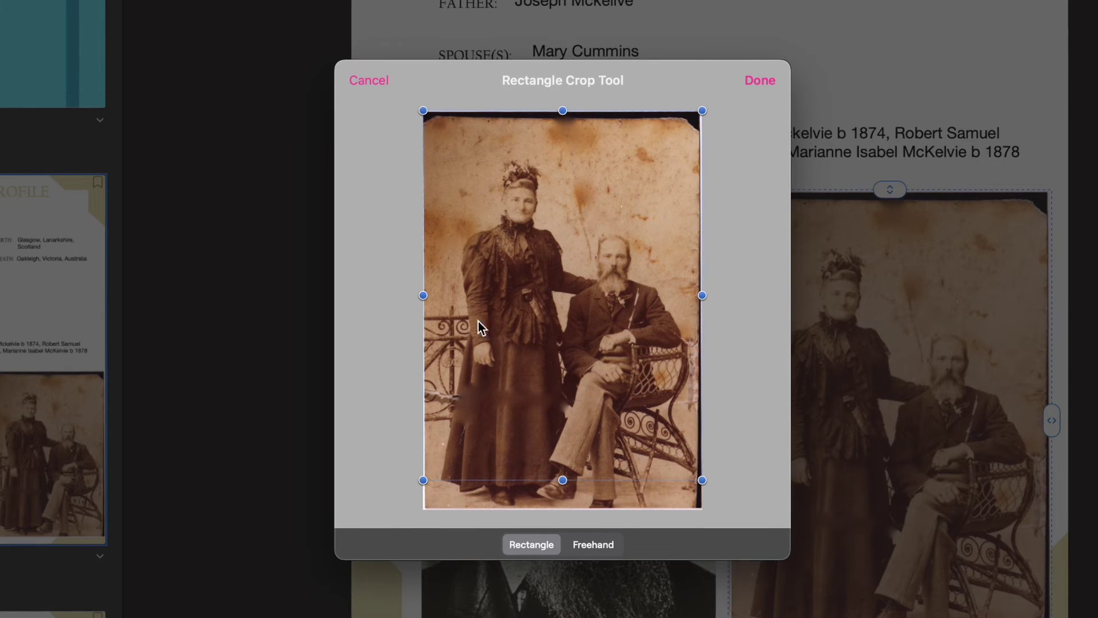
left_click_drag(423, 296, 455, 298)
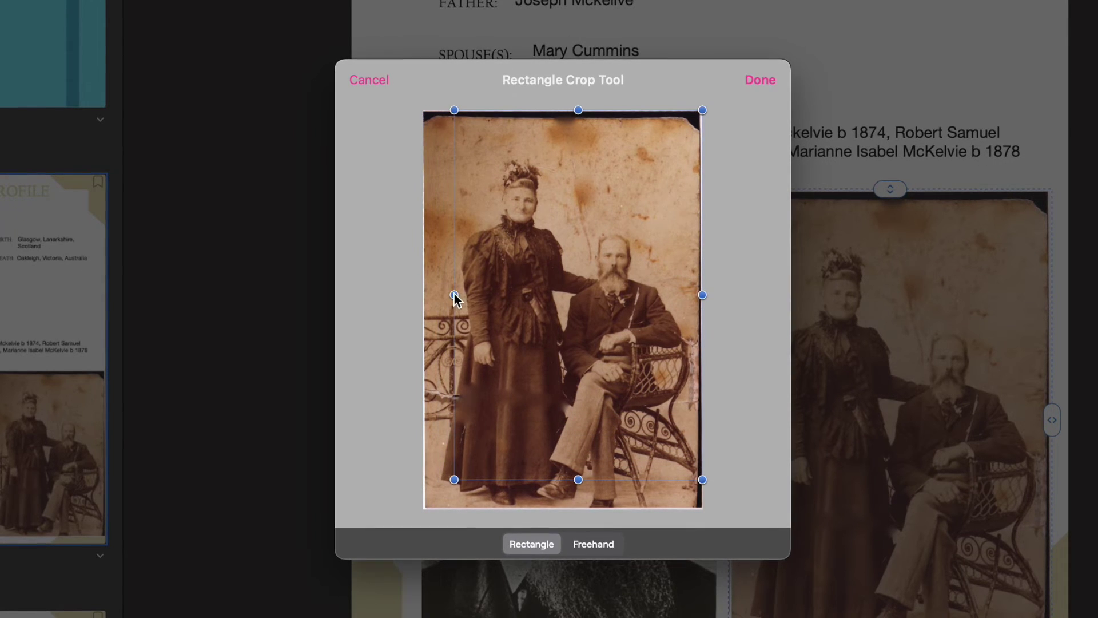
left_click_drag(703, 294, 678, 294)
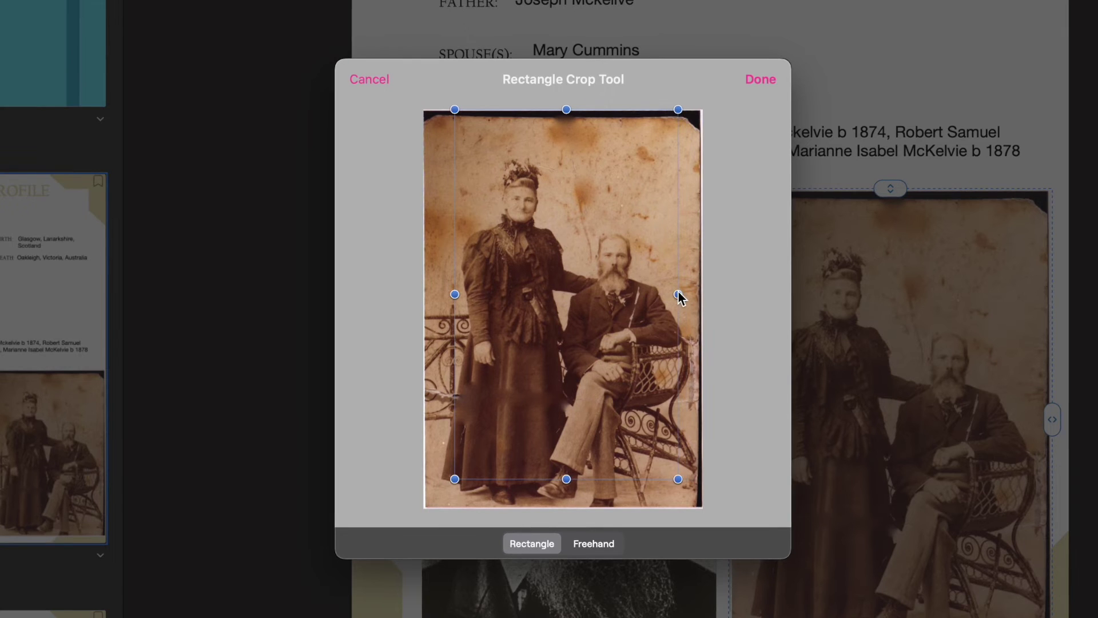
left_click_drag(569, 111, 568, 144)
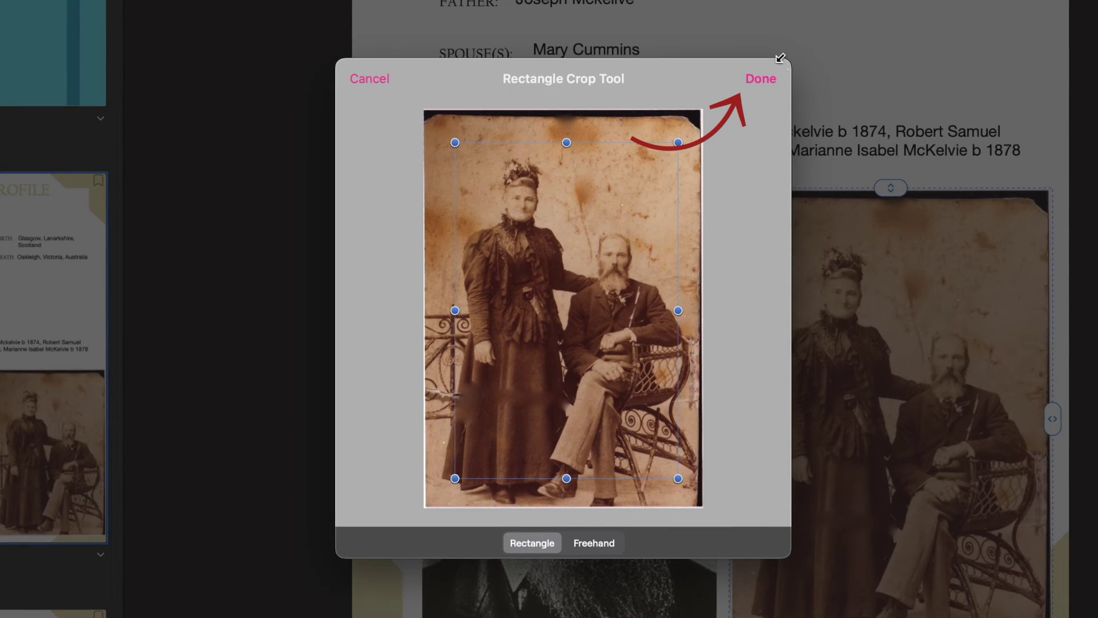
left_click(760, 79)
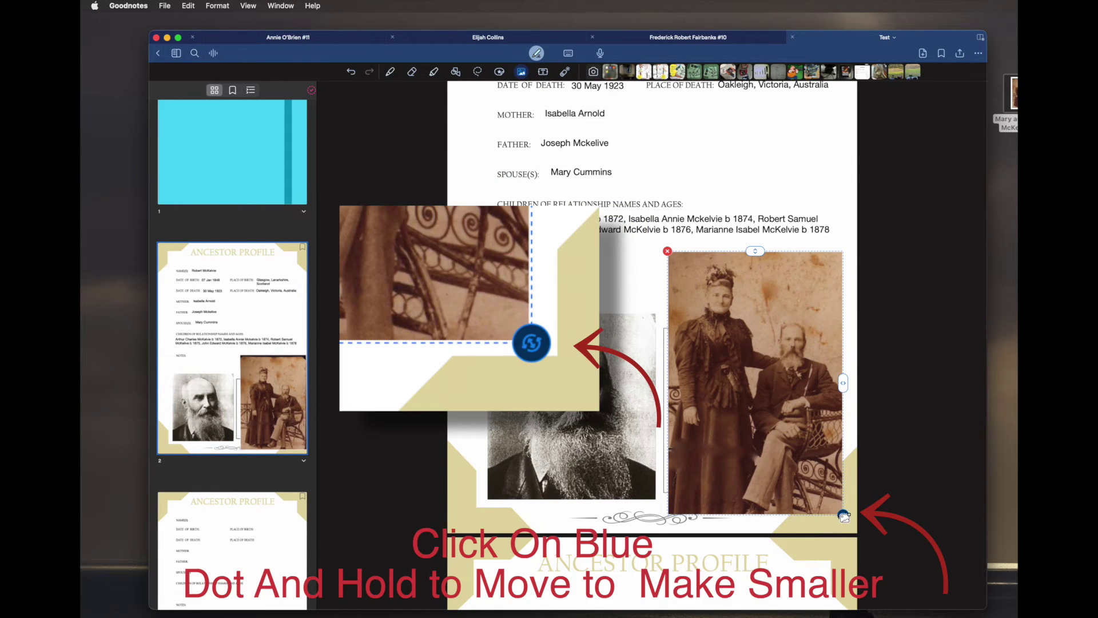
Step: Shrink the cropped couple's photo to the width of the right photo frame, align it over the frame and deselect it
left_click_drag(844, 516, 801, 488)
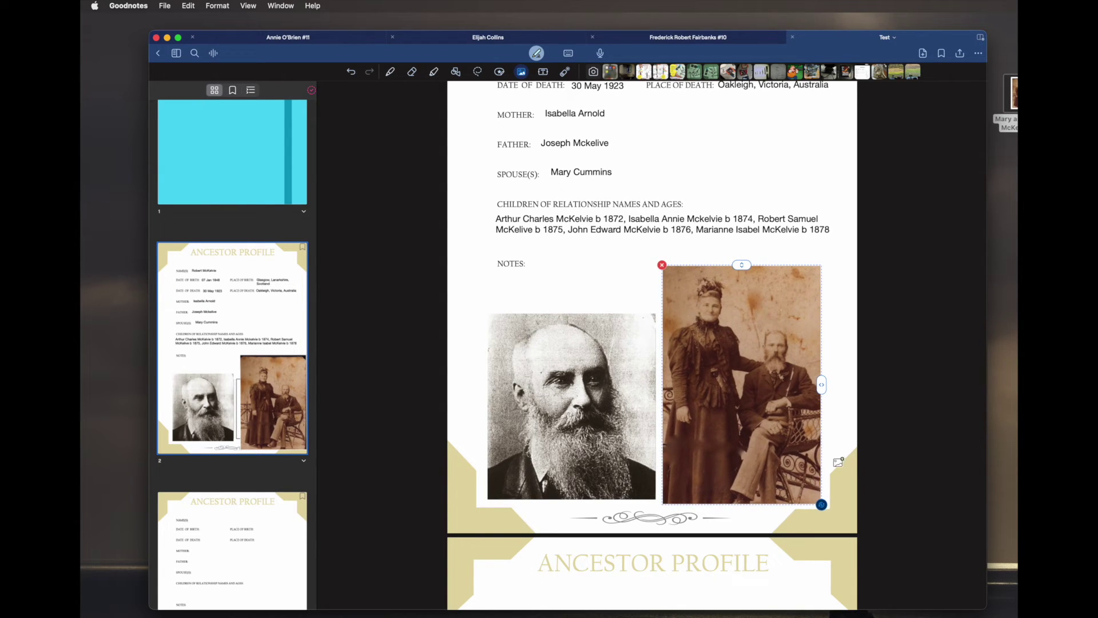
left_click(838, 449)
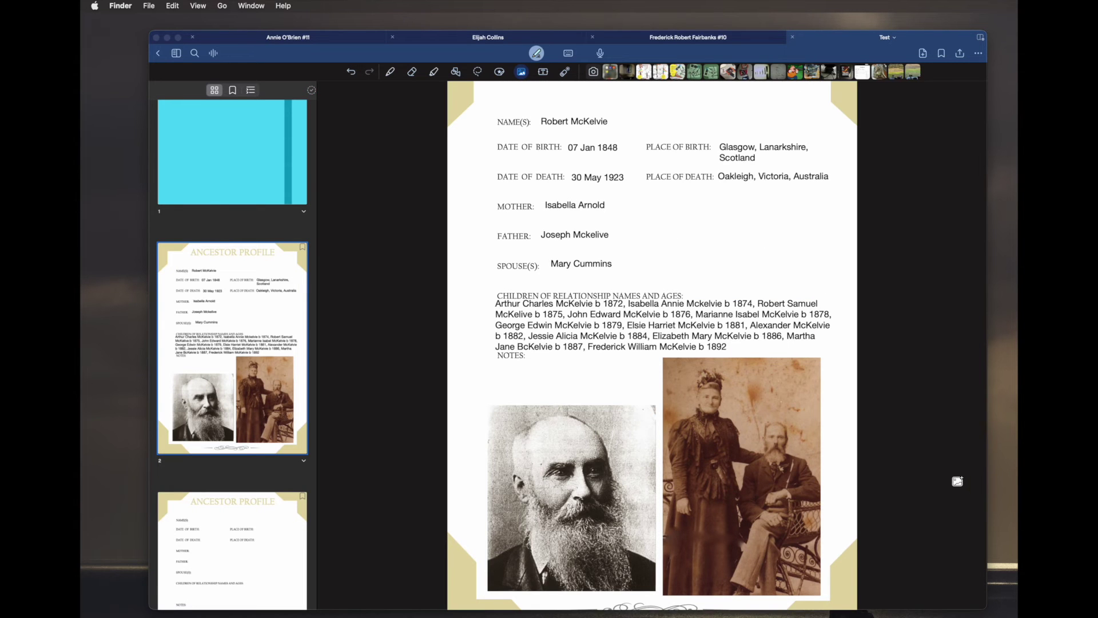
scroll(957, 481, "up", 2)
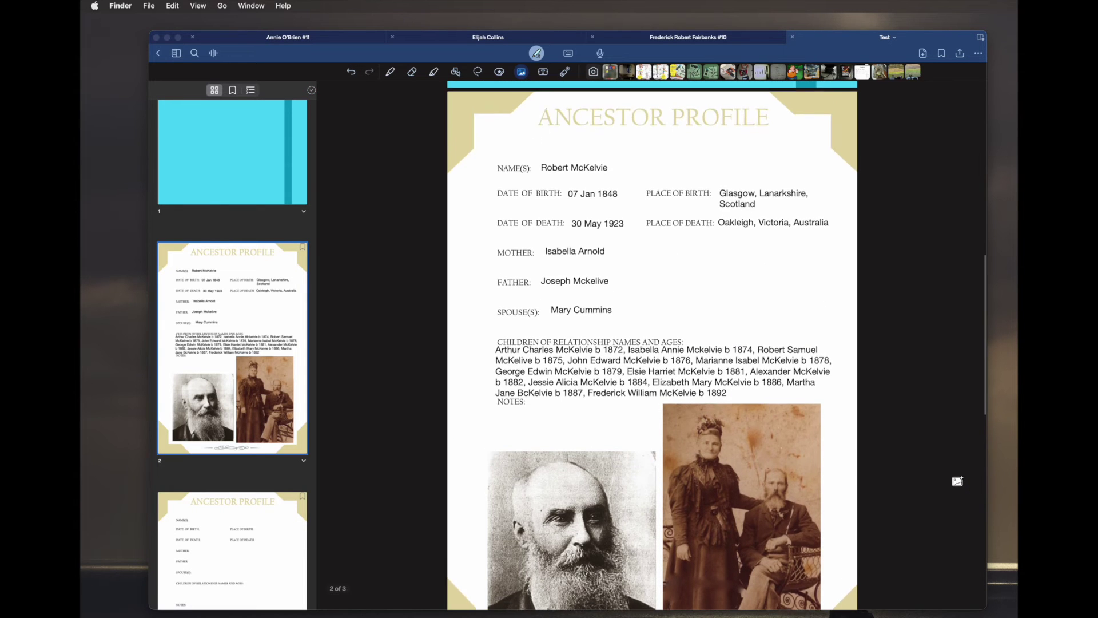
scroll(958, 481, "down", 2)
scroll(957, 481, "up", 1)
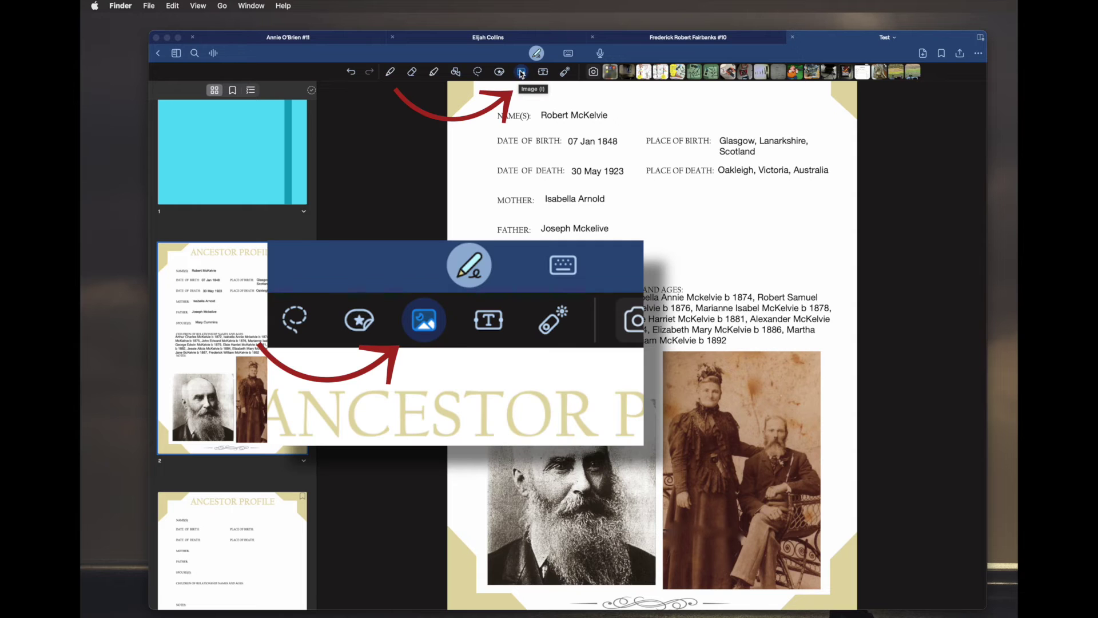
Step: Examine the image picker's photo search and the file browser's source locations for adding a photo, and close them without inserting anything
left_click(522, 73)
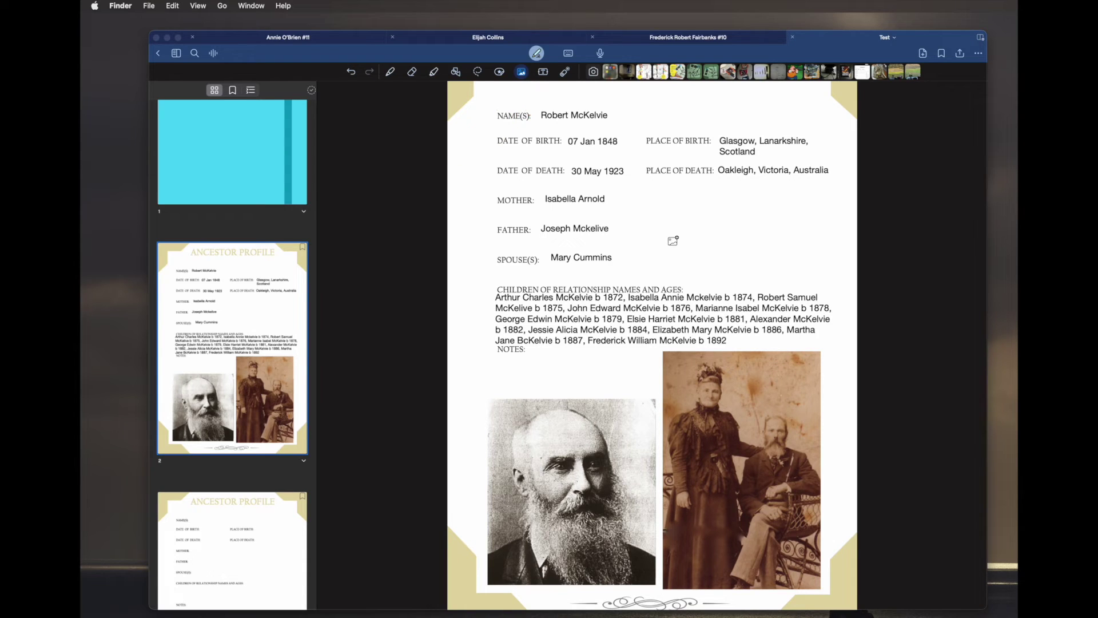
left_click(673, 241)
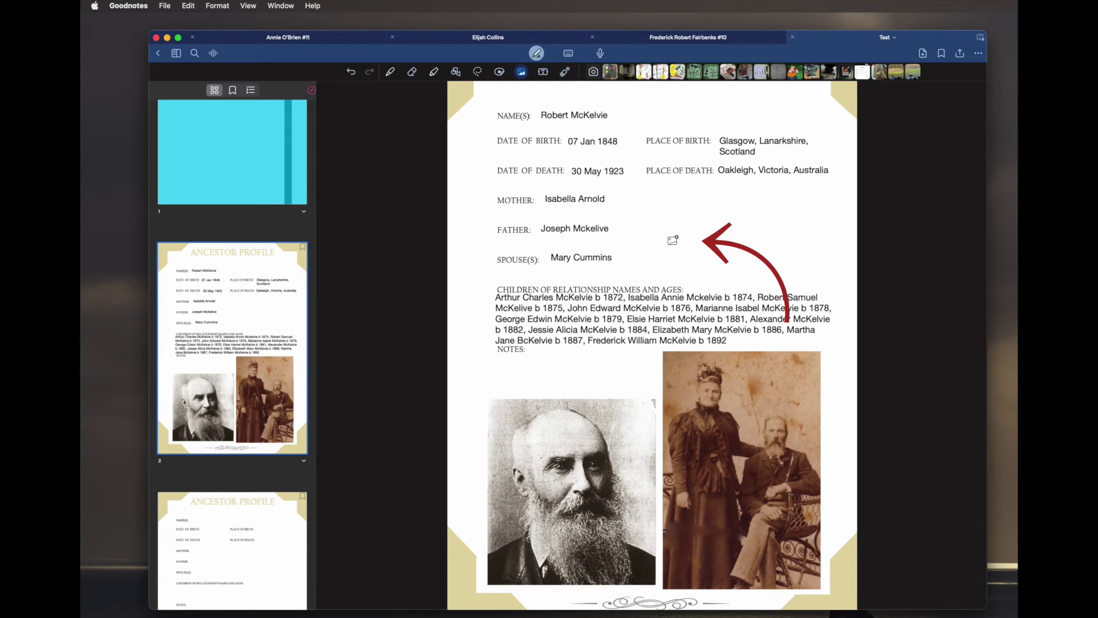
left_click(674, 241)
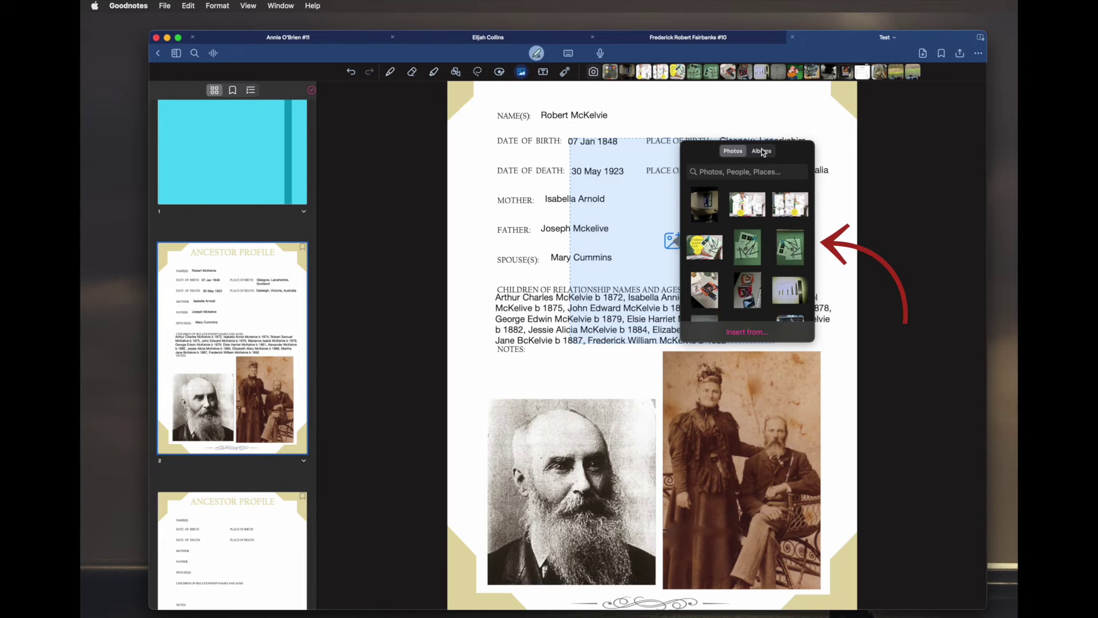
left_click(722, 173)
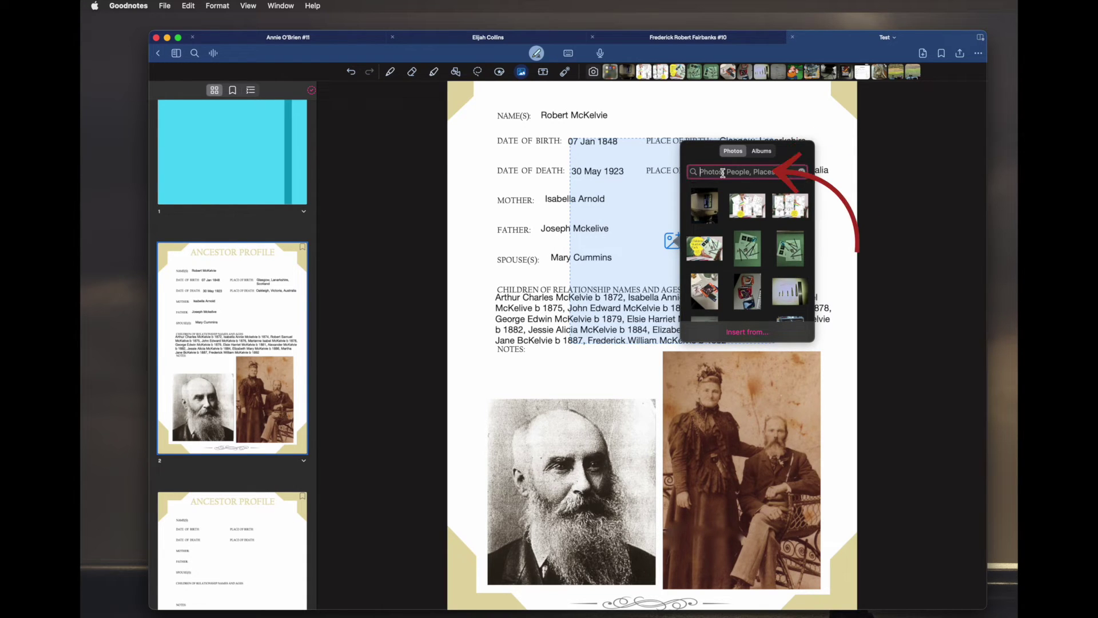
left_click(748, 333)
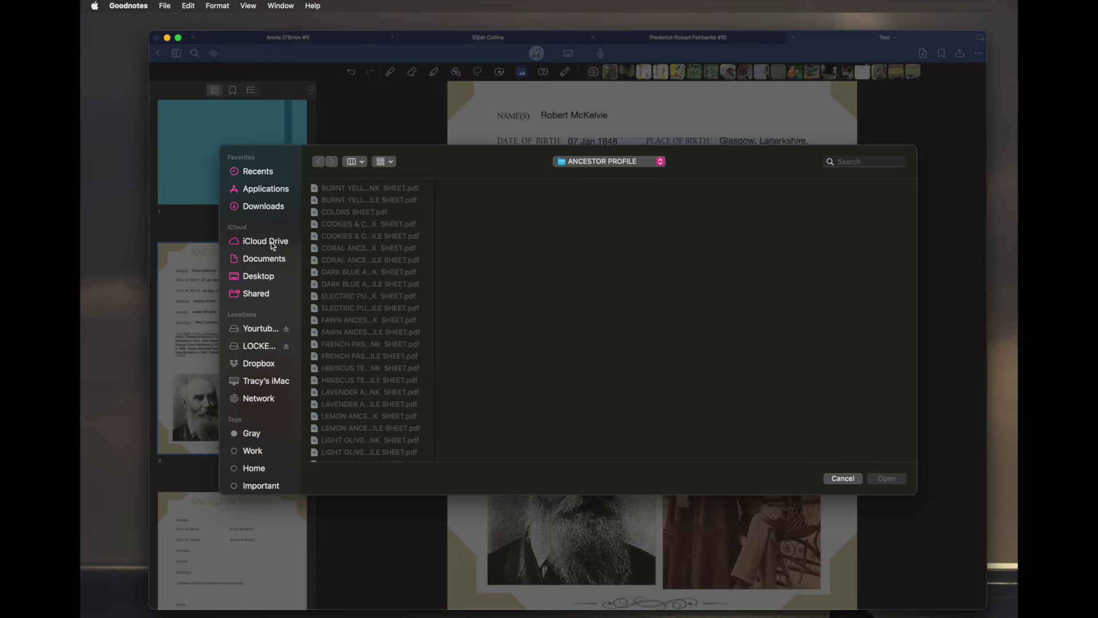
scroll(267, 335, "down", 5)
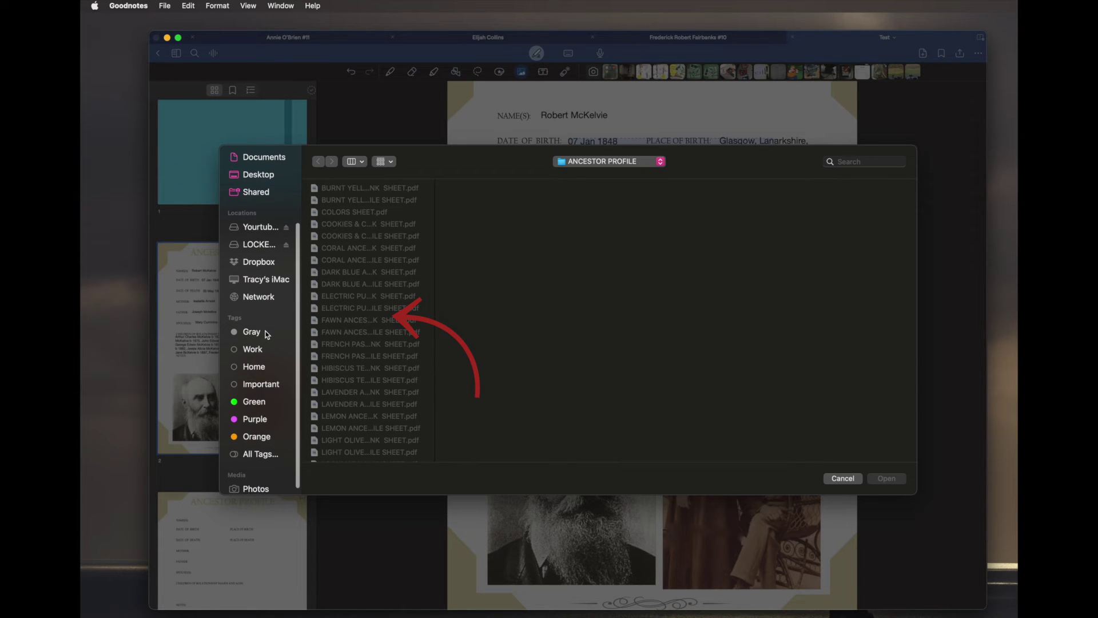
scroll(267, 334, "down", 1)
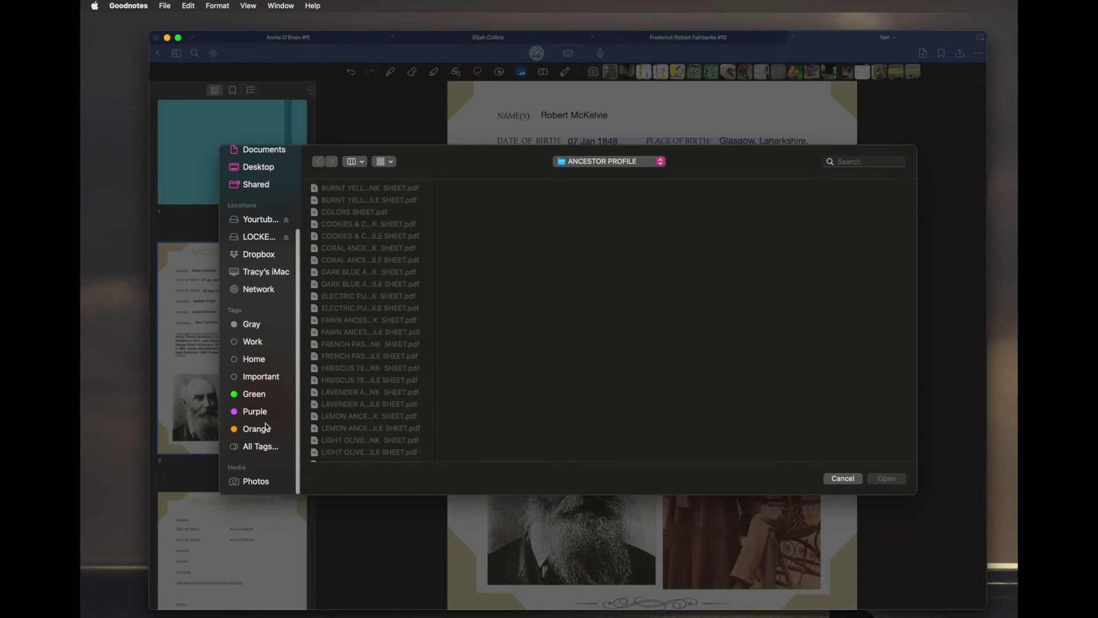
scroll(258, 480, "up", 1)
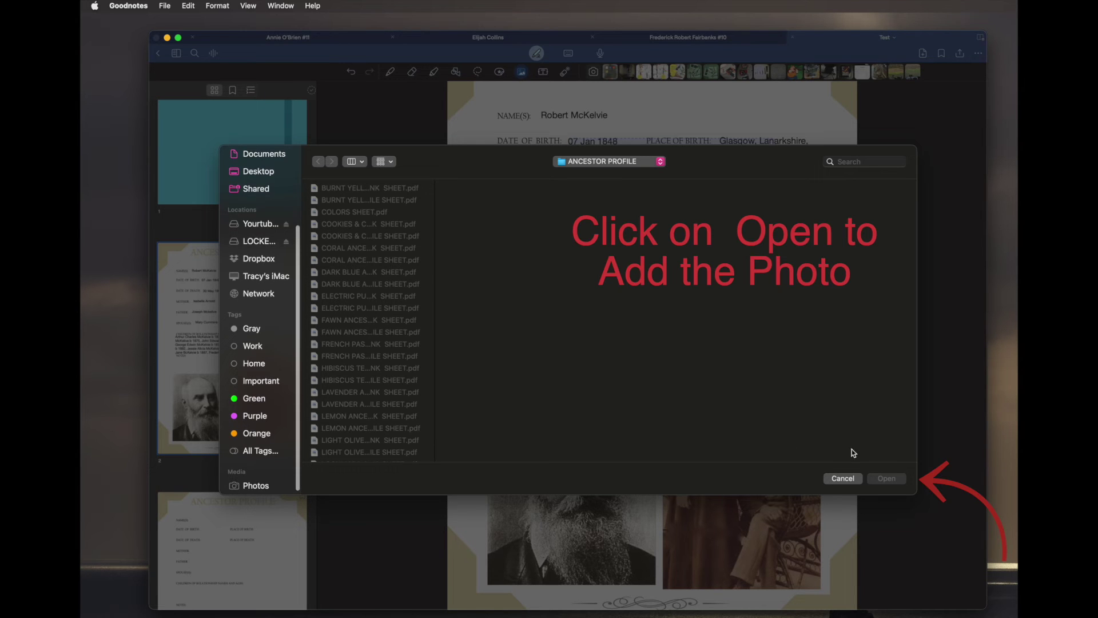
left_click(849, 479)
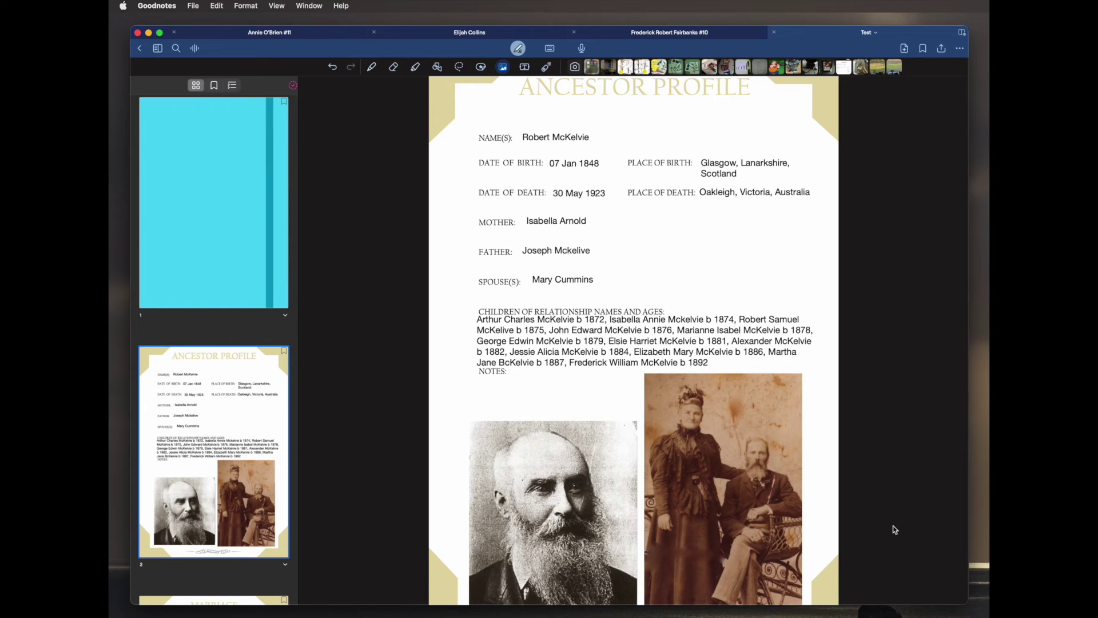
Step: Insert the marriage certificate image from the desktop onto the blank MARRIAGE page and enlarge it to most of the page width
scroll(895, 529, "down", 10)
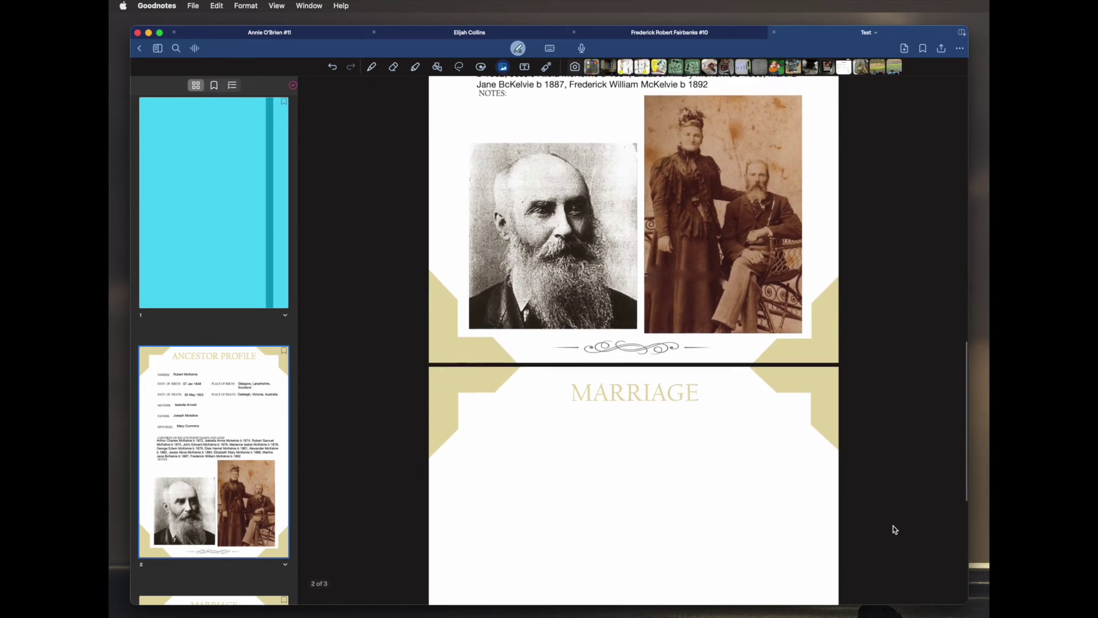
scroll(895, 529, "down", 5)
scroll(896, 530, "up", 1)
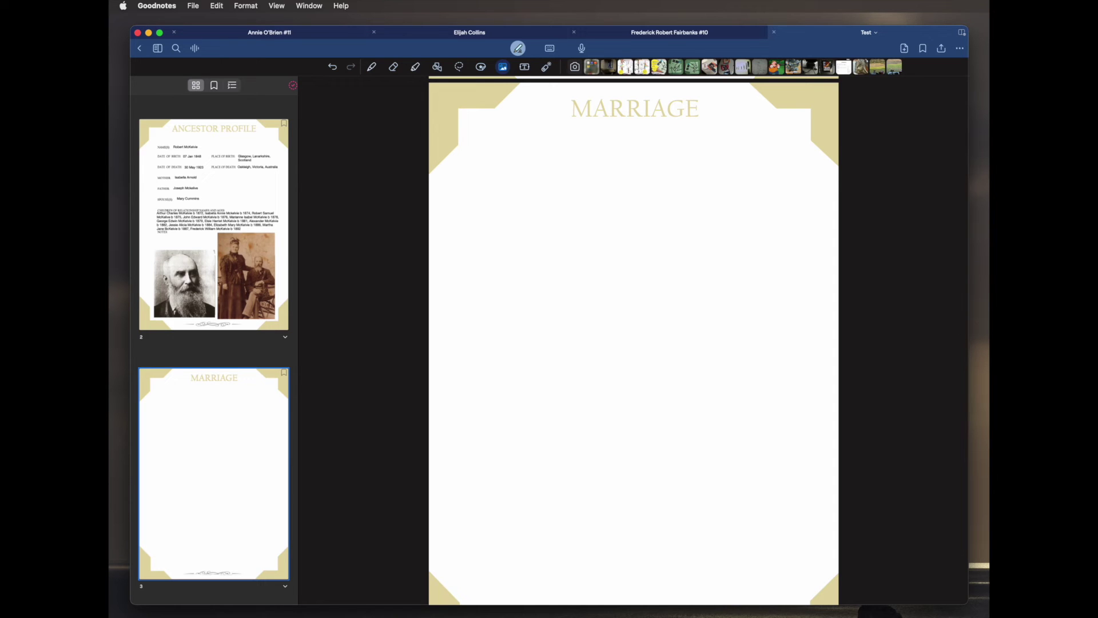
left_click_drag(982, 132, 645, 348)
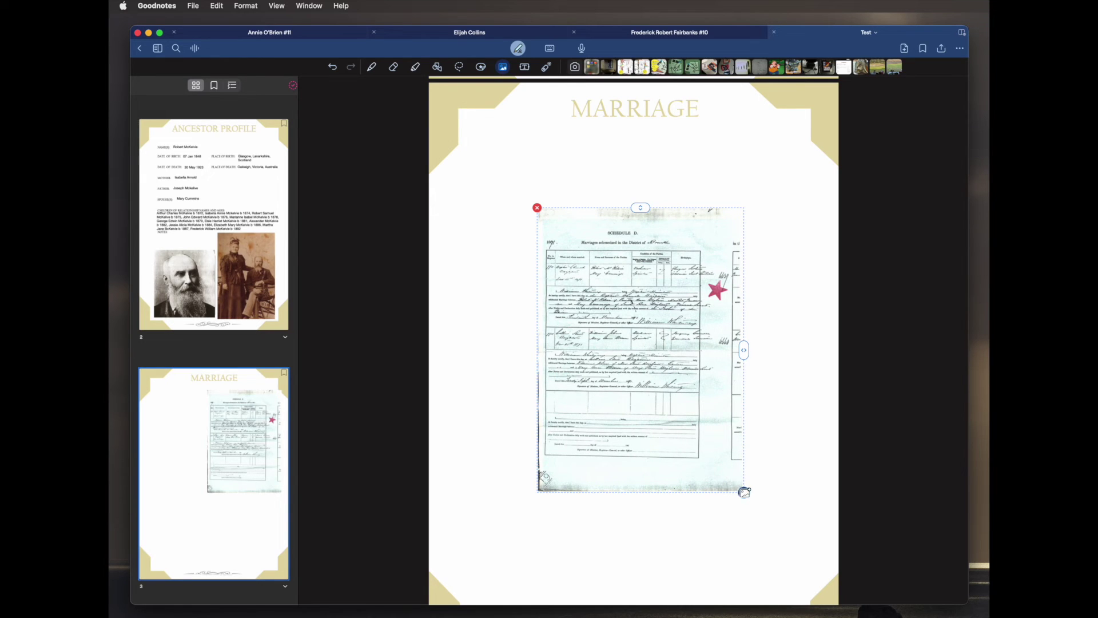
left_click_drag(744, 493, 797, 581)
Step: Enlarge the marriage certificate further and reposition it so it fills the area between the MARRIAGE title and the bottom ornament
scroll(714, 471, "down", 3)
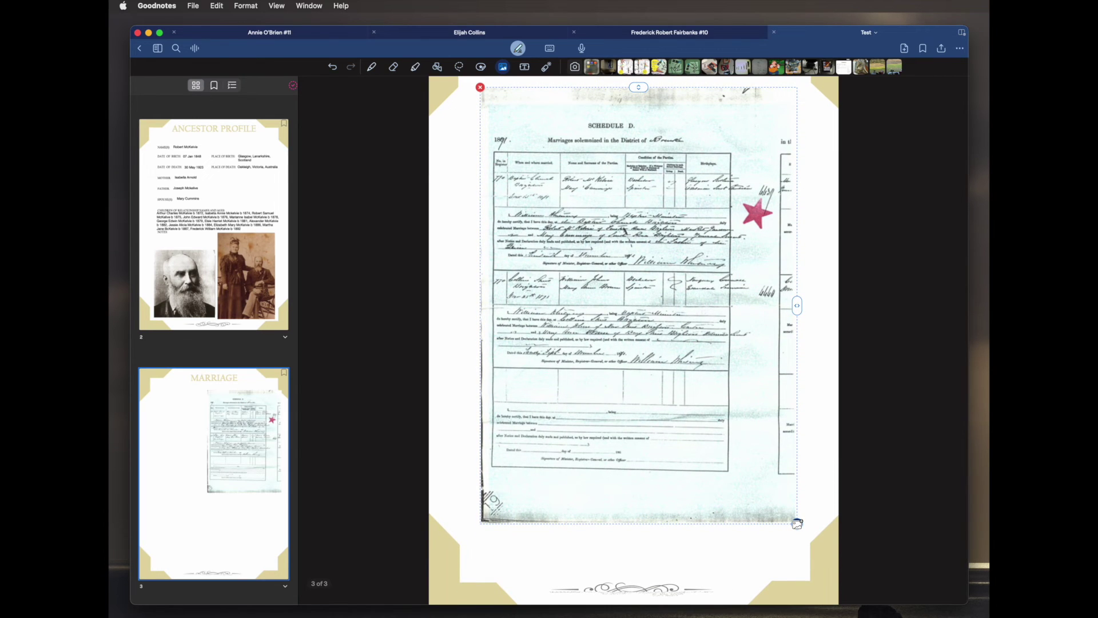
left_click_drag(796, 523, 808, 538)
left_click_drag(744, 498, 742, 514)
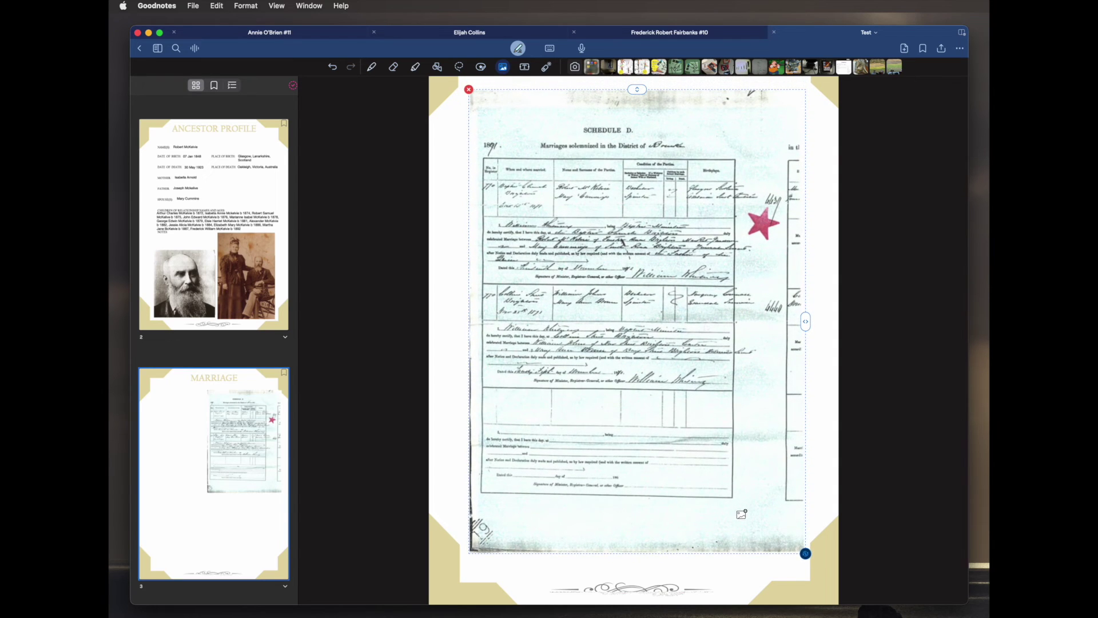
scroll(742, 510, "up", 3)
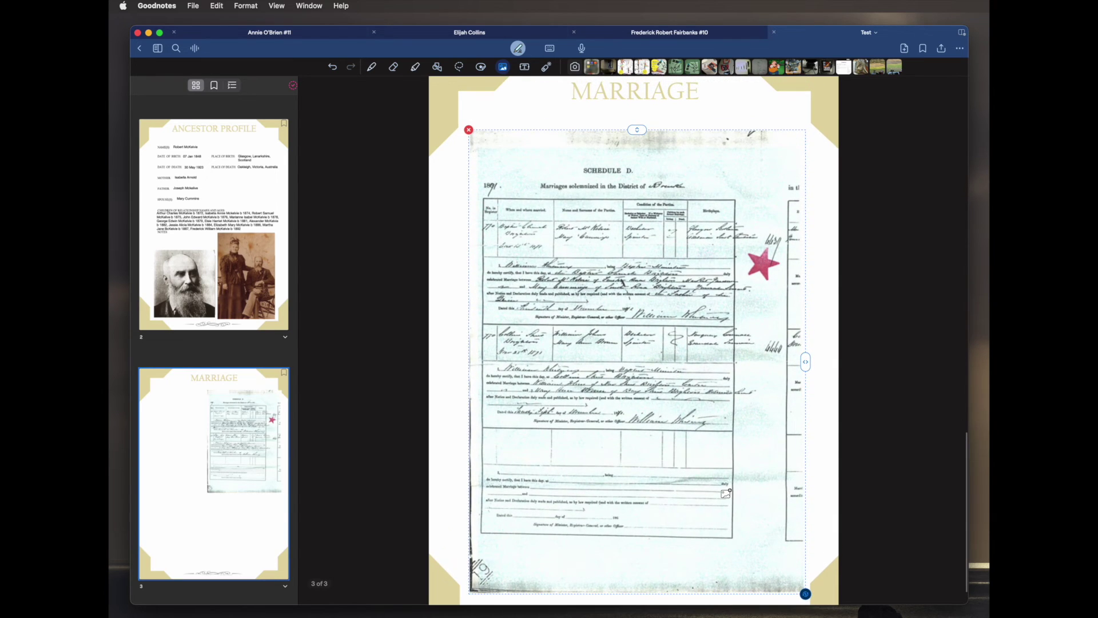
left_click_drag(726, 486, 726, 483)
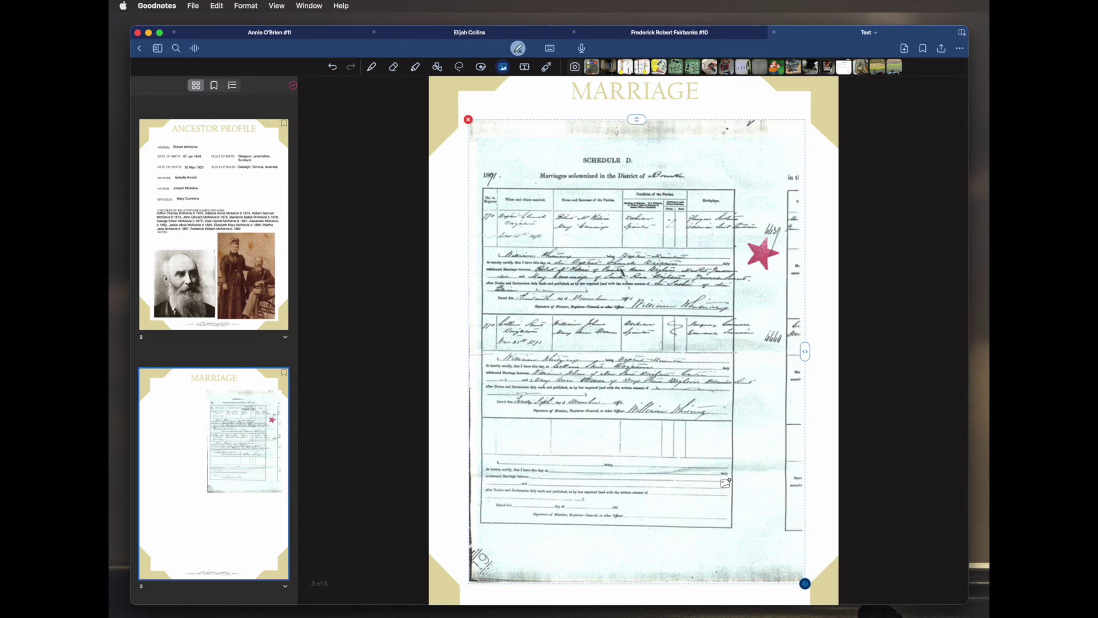
left_click_drag(805, 583, 719, 518)
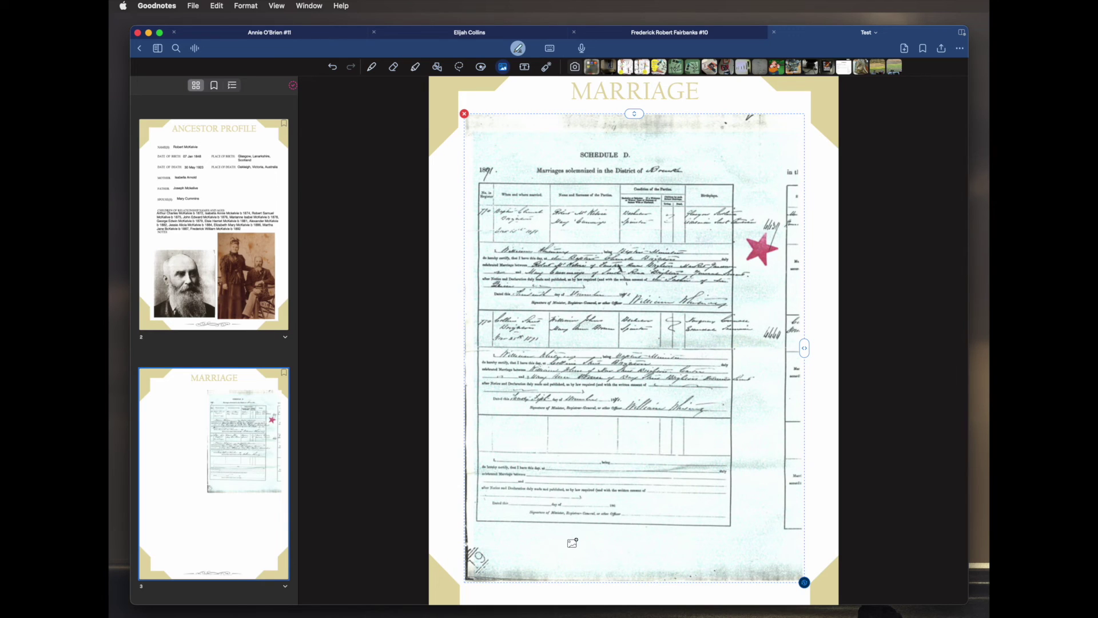
Step: Duplicate the MARRIAGE page together with its certificate image and go to the copy
right_click(635, 346)
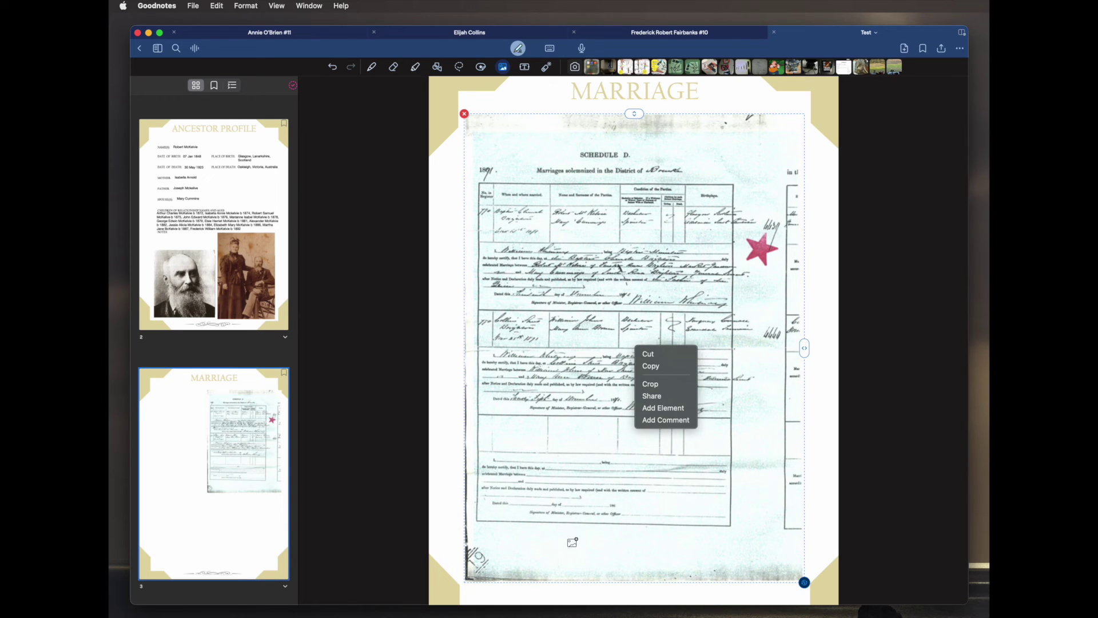
left_click(284, 588)
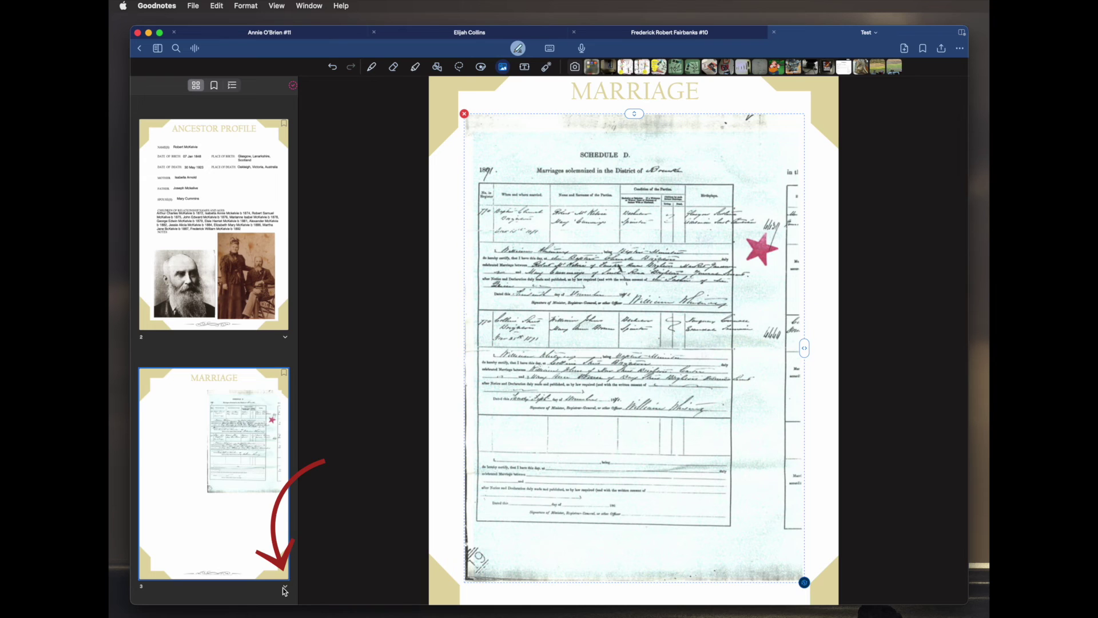
left_click(285, 587)
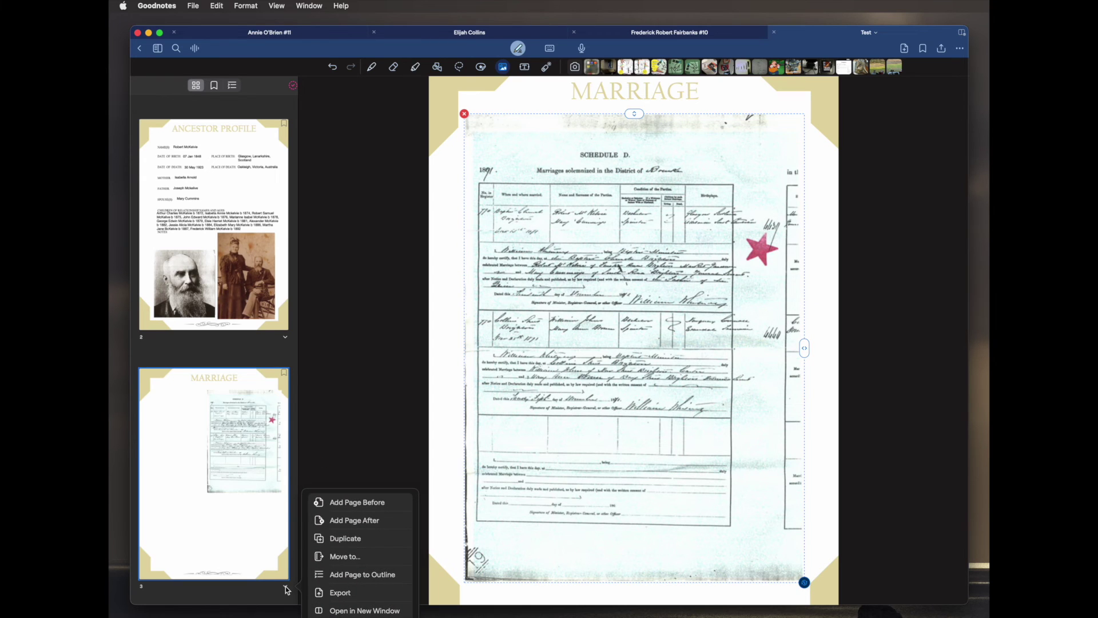
left_click(345, 538)
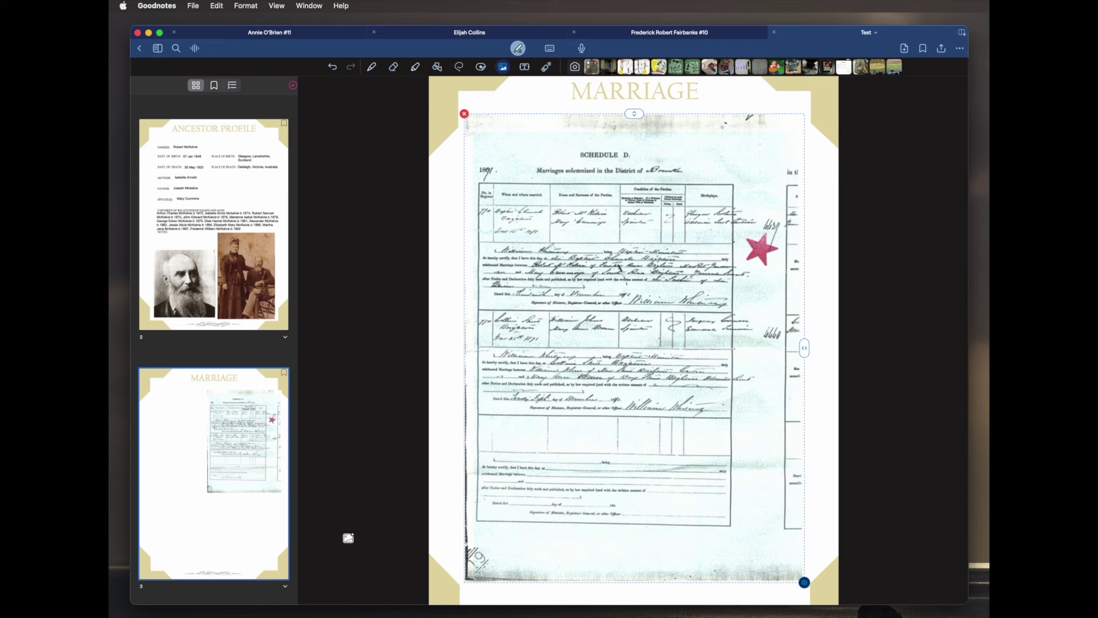
scroll(526, 507, "down", 10)
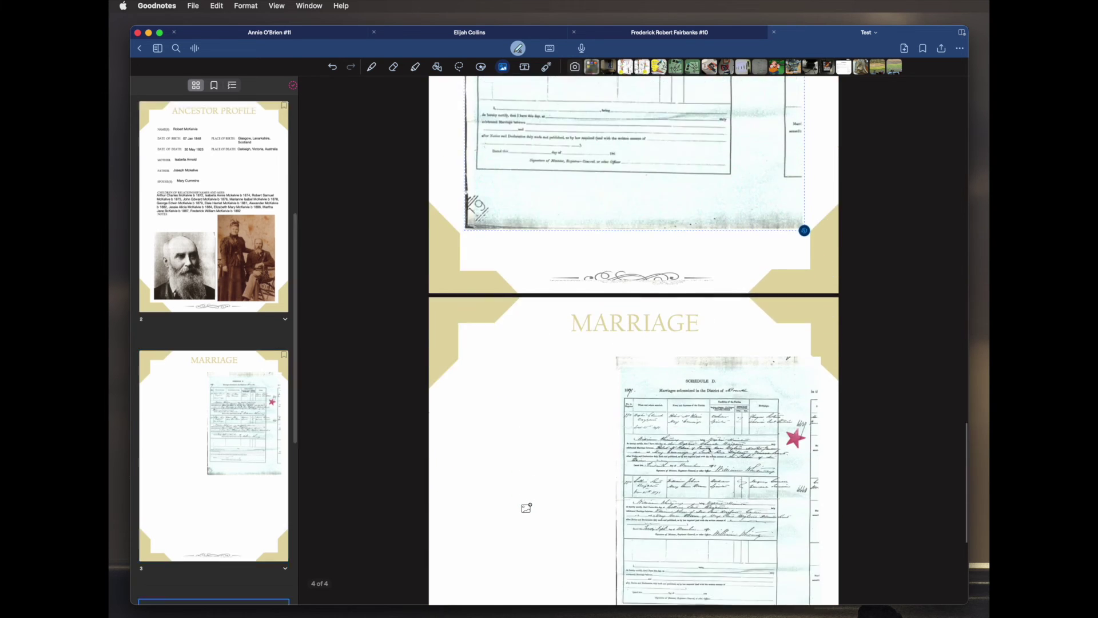
Step: Delete the certificate image from the duplicated MARRIAGE page, leaving the page blank
scroll(526, 507, "down", 3)
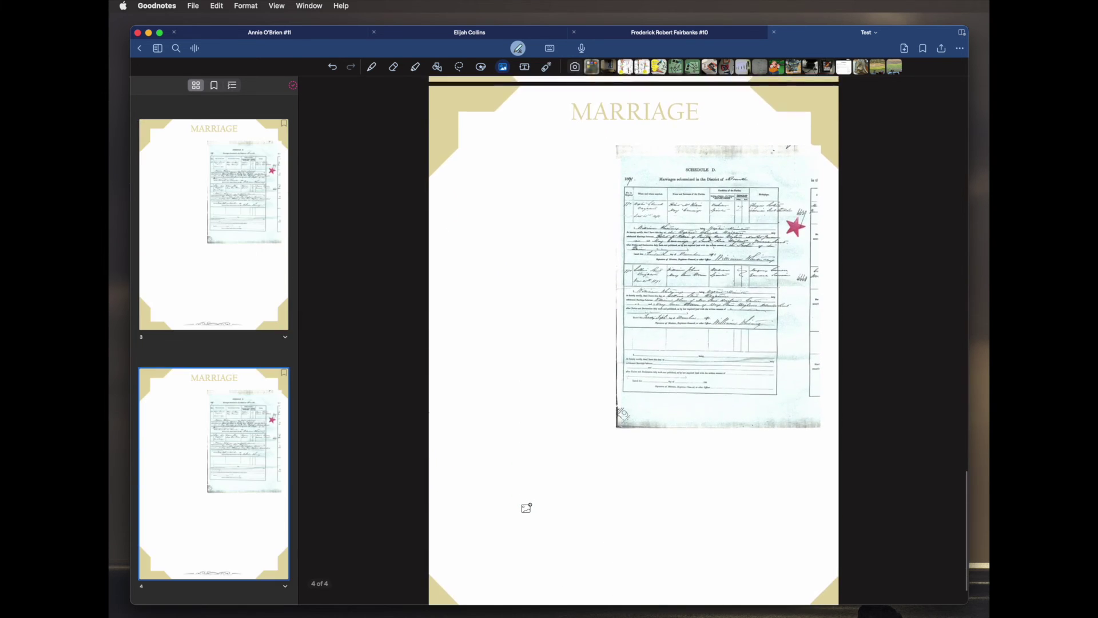
scroll(526, 507, "down", 2)
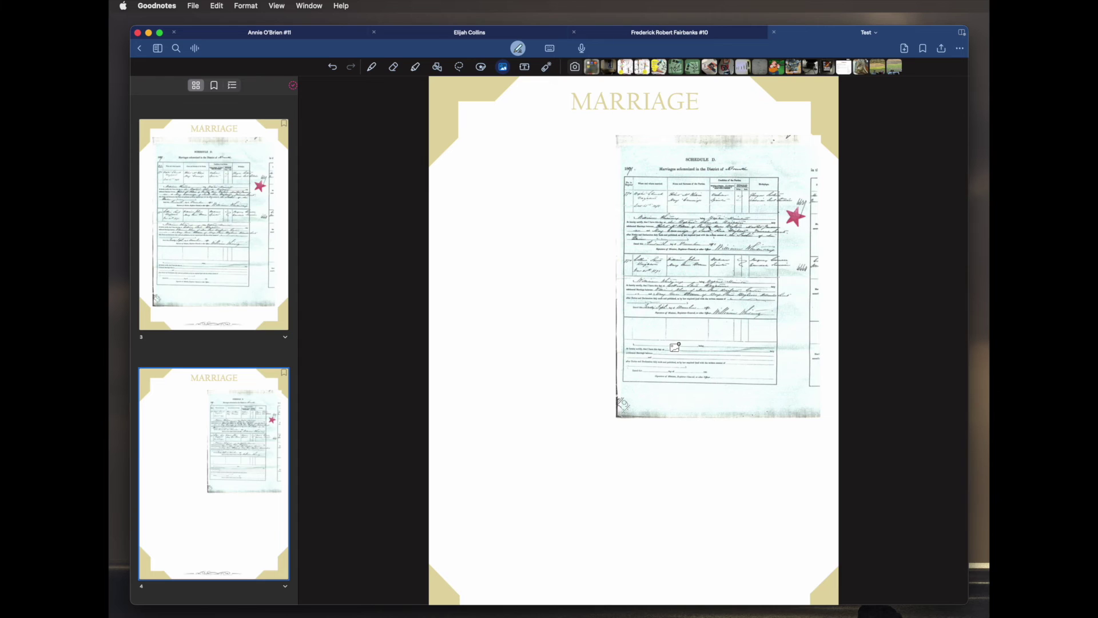
left_click(675, 347)
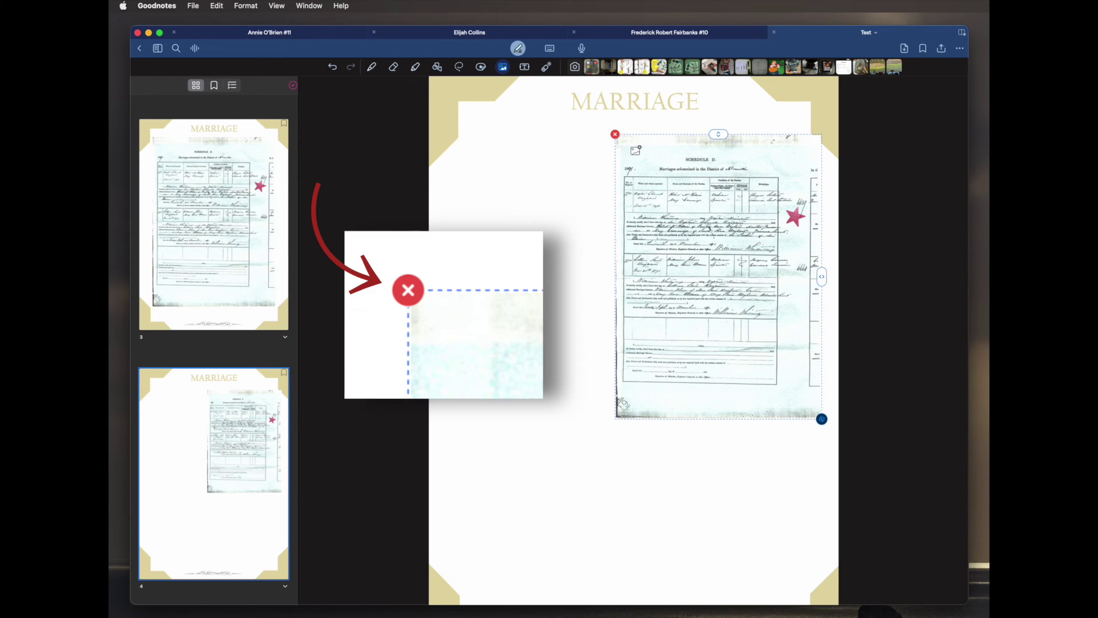
left_click(615, 134)
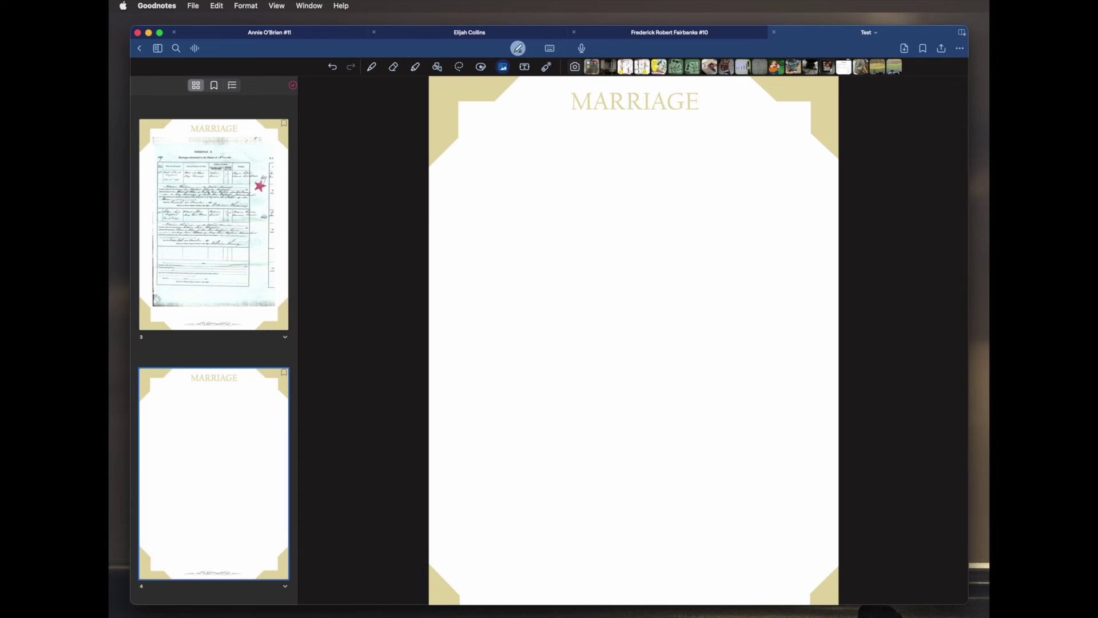
Step: Insert the second marriage certificate image from the desktop onto the blank MARRIAGE page and enlarge it to fill the area above the bottom ornament
key("super+Tab")
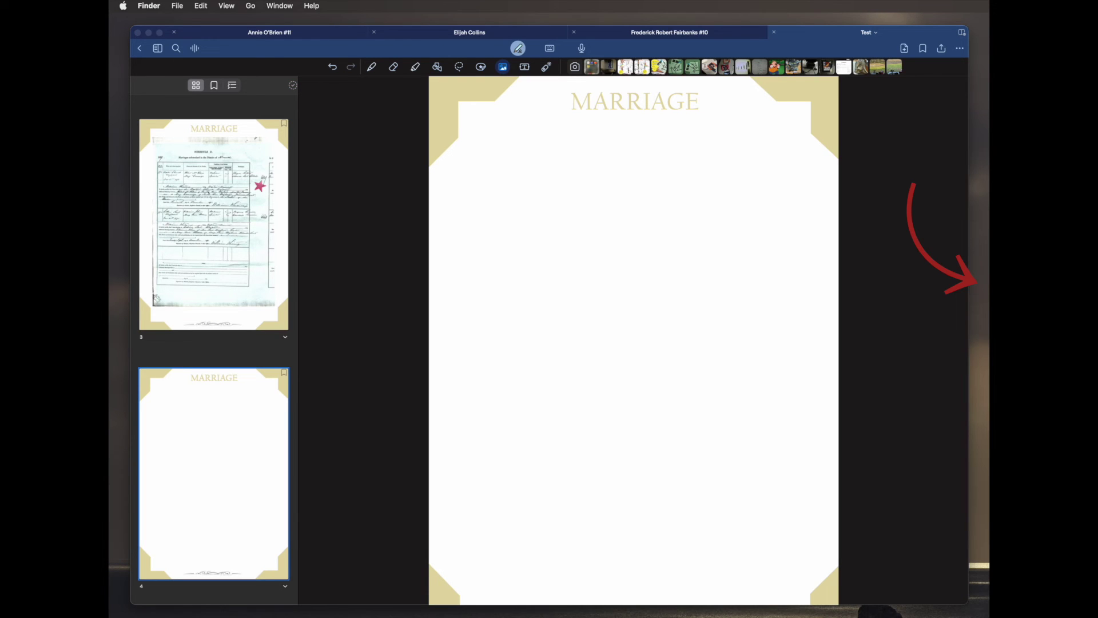
left_click_drag(990, 192, 671, 314)
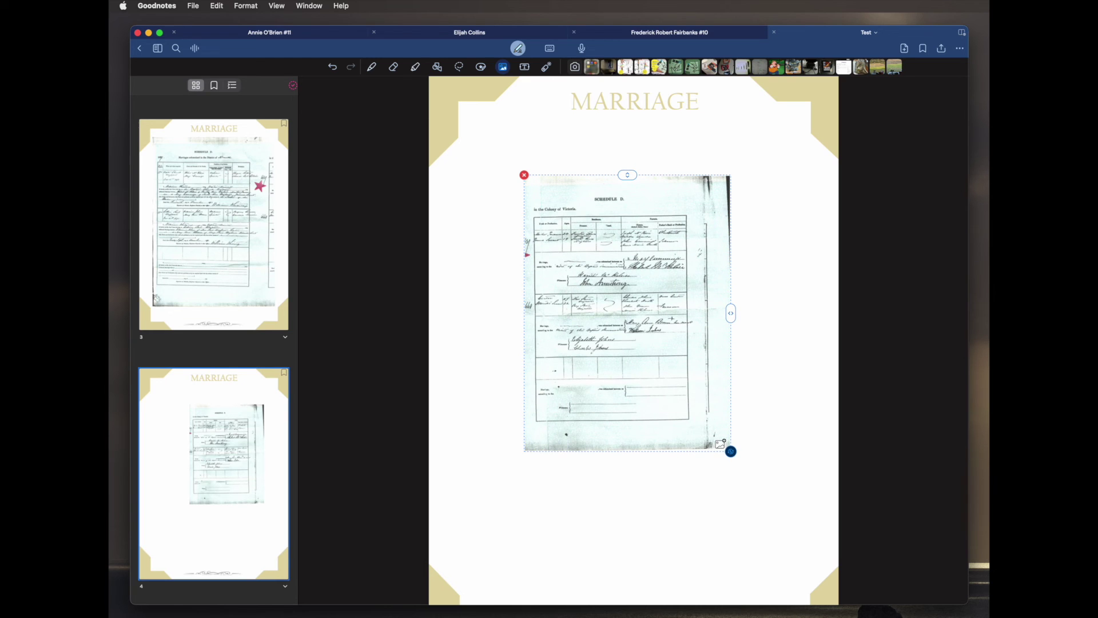
left_click_drag(731, 451, 807, 575)
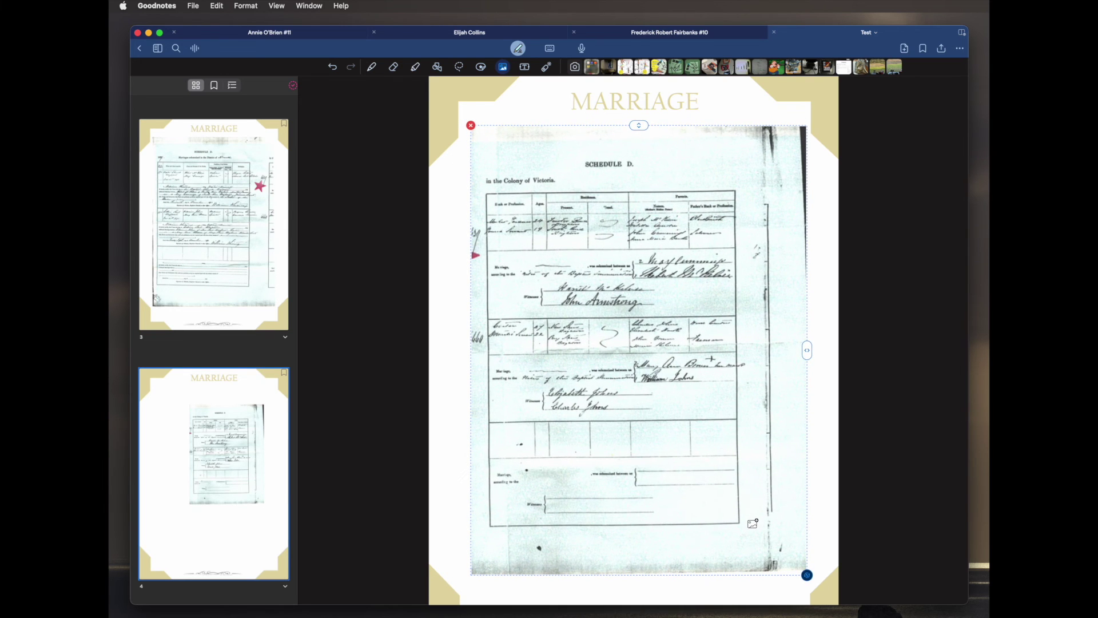
scroll(753, 523, "down", 2)
left_click_drag(806, 523, 808, 528)
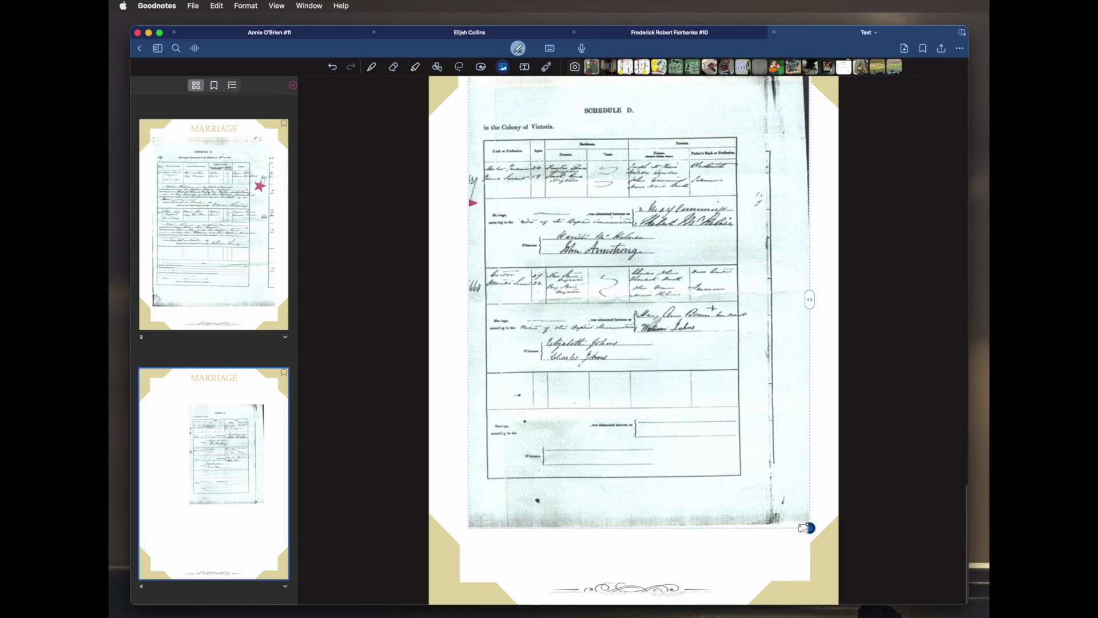
left_click_drag(729, 489, 728, 508)
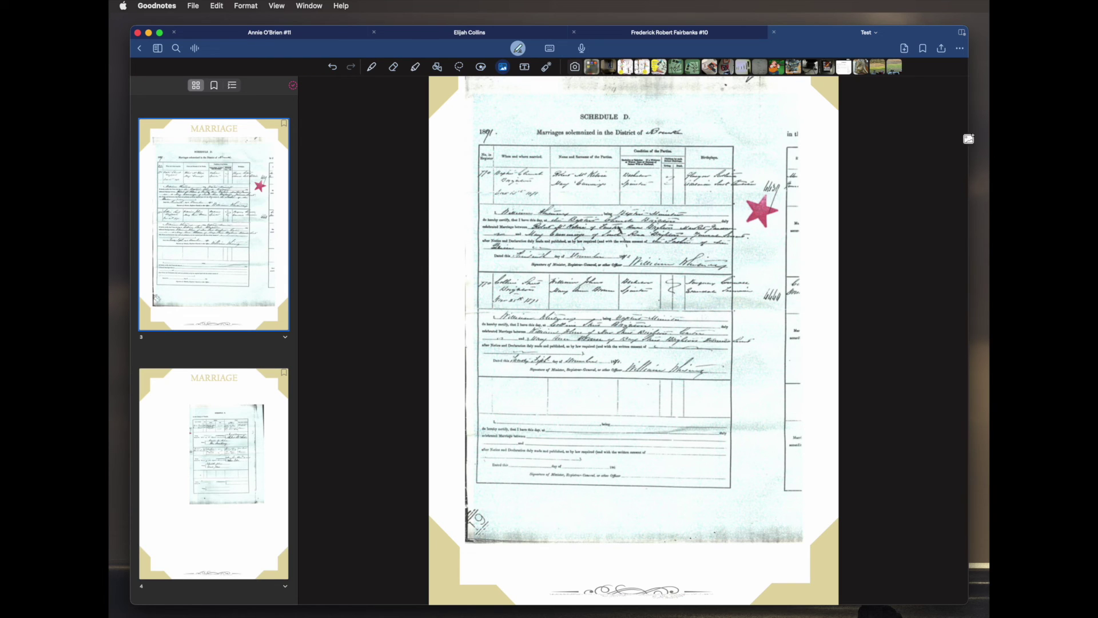
Step: Insert the first certificate image again on the first MARRIAGE page and crop it with a rectangle to the column headings and first marriage entry
left_click_drag(987, 138, 643, 360)
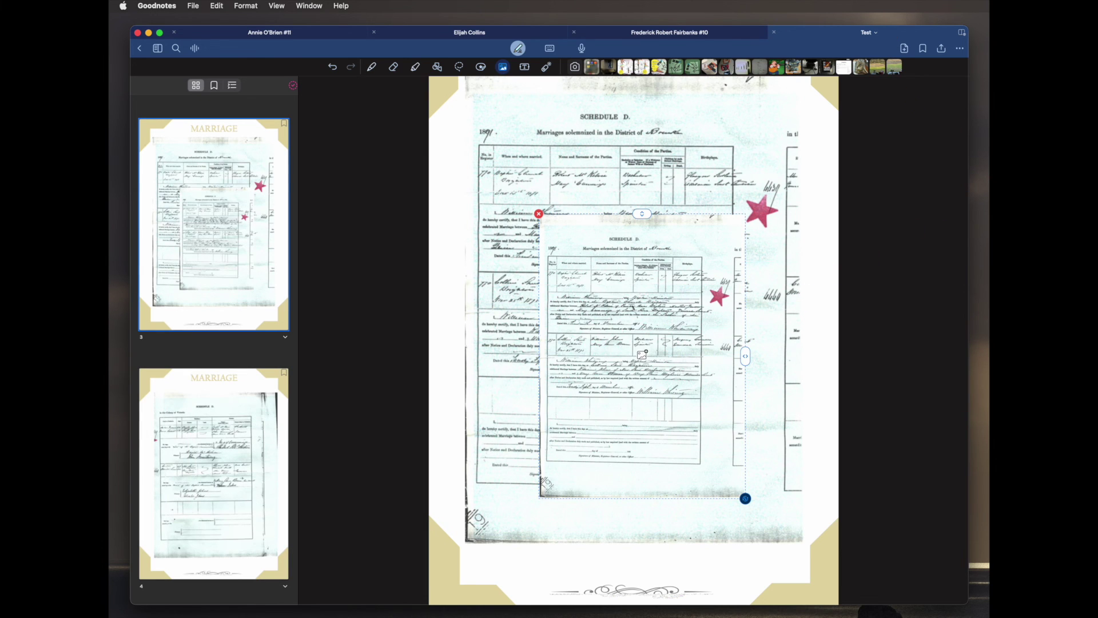
right_click(627, 331)
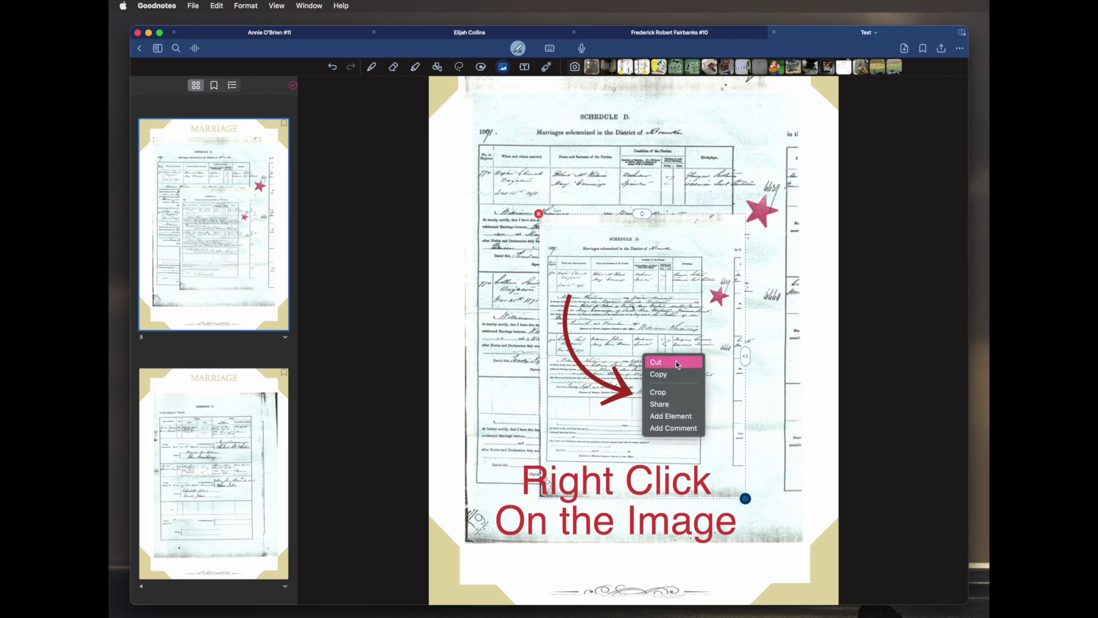
left_click(673, 393)
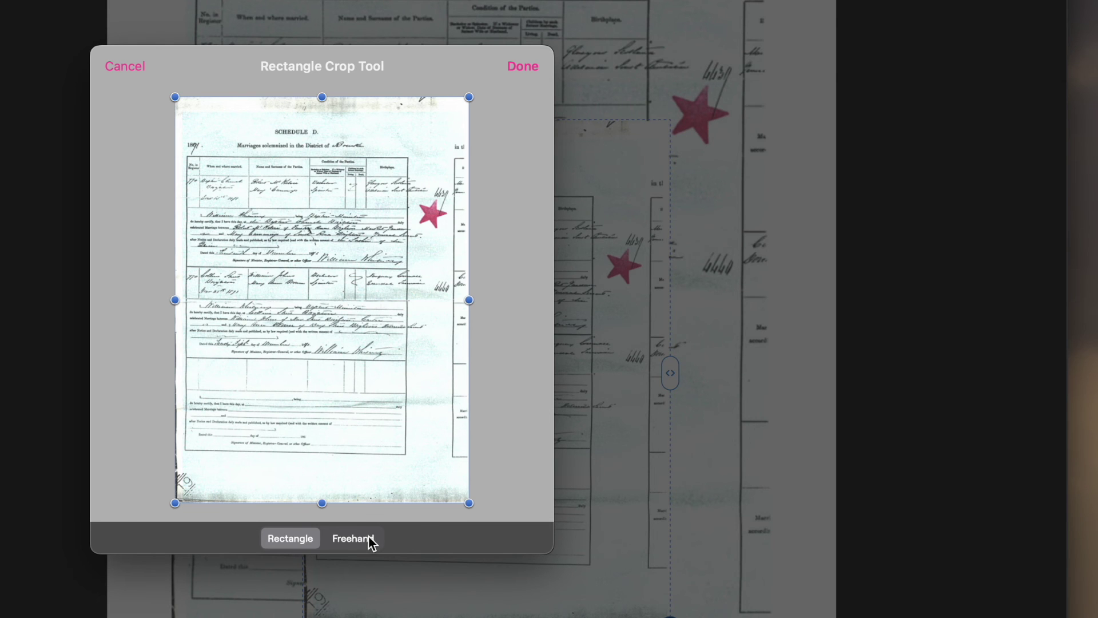
left_click_drag(322, 503, 328, 211)
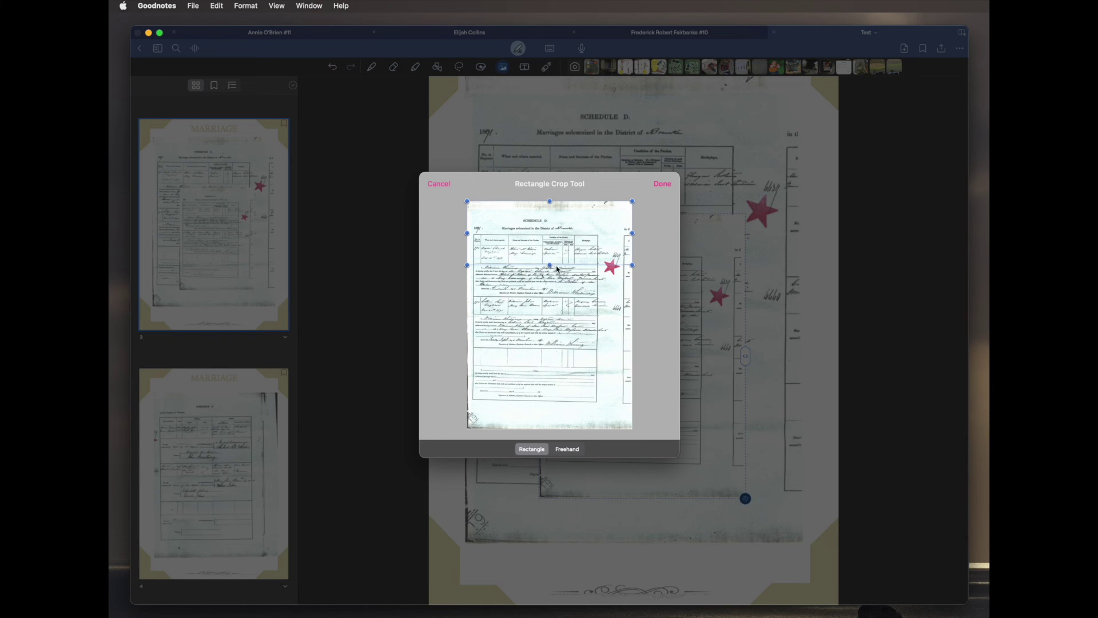
left_click_drag(552, 204, 550, 238)
left_click_drag(627, 255, 612, 253)
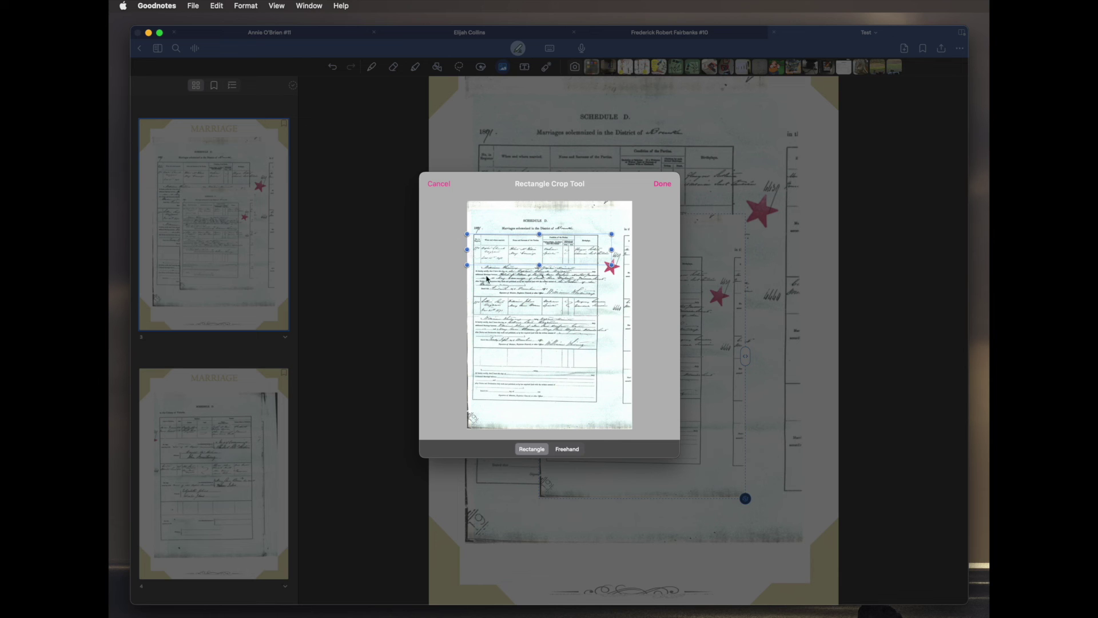
left_click(664, 185)
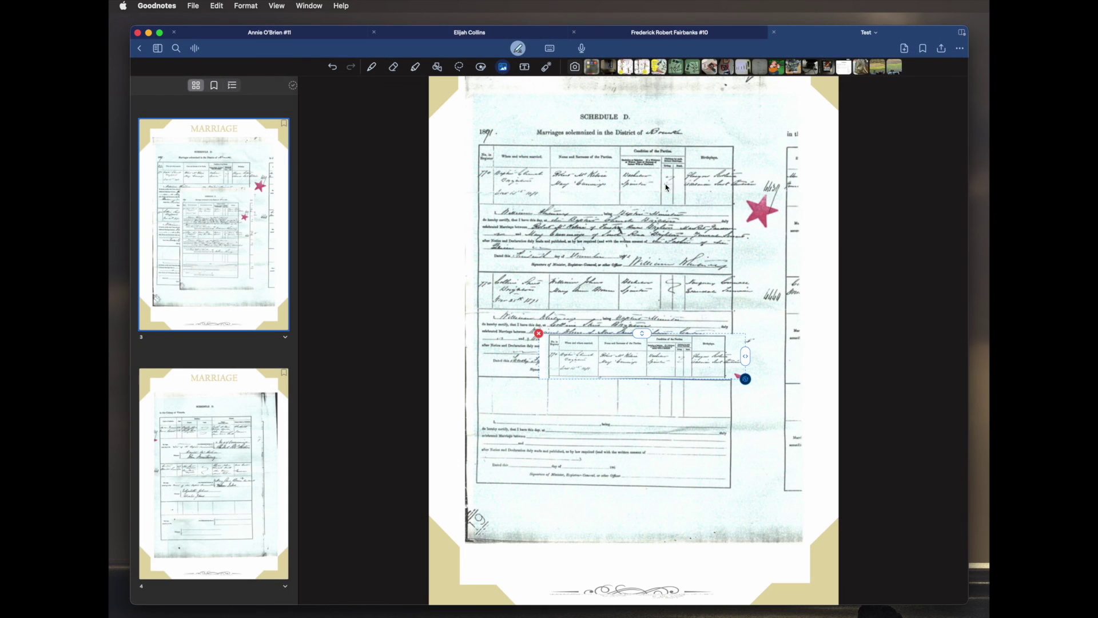
Step: Move the cropped marriage entry over the lower part of the certificate and enlarge it to slightly more than the certificate's width
left_click_drag(641, 396, 617, 494)
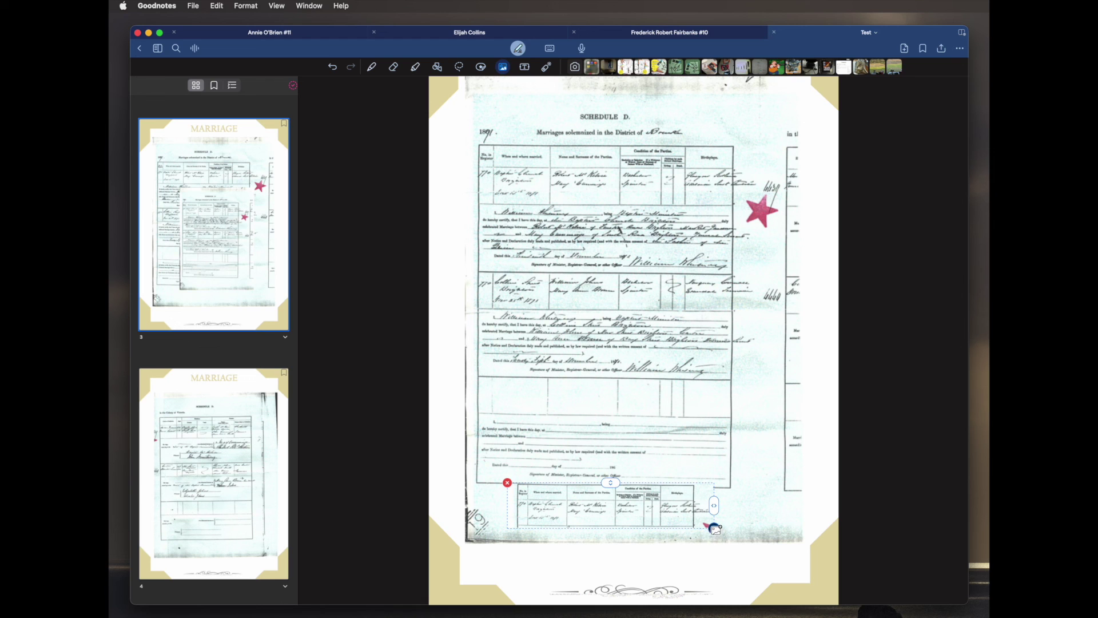
left_click_drag(714, 529, 805, 531)
left_click_drag(719, 509, 721, 482)
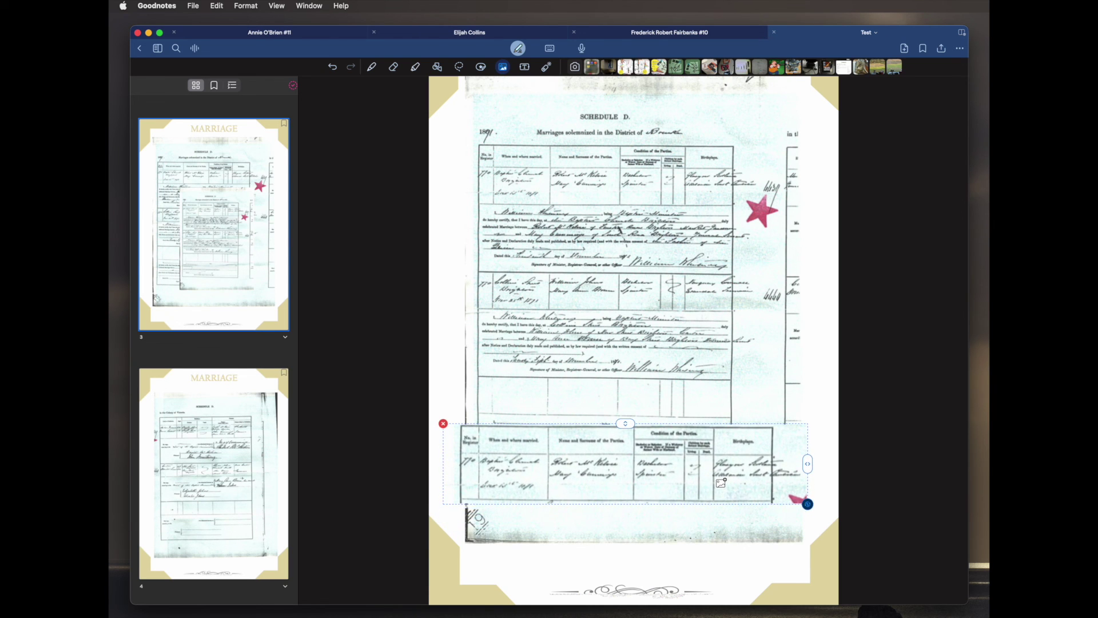
right_click(699, 487)
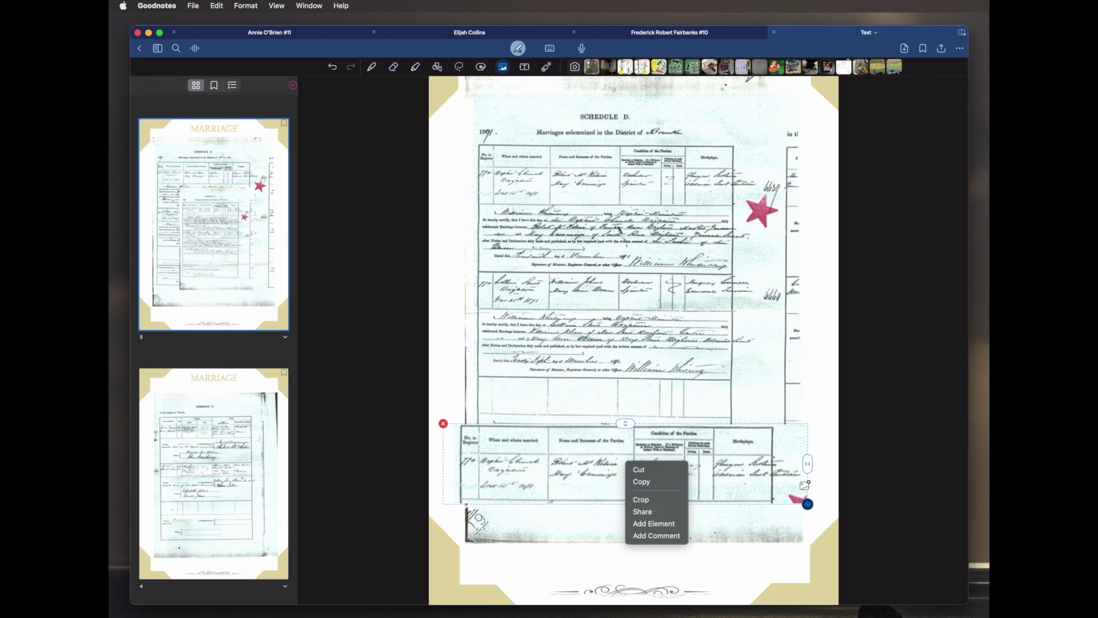
left_click(750, 520)
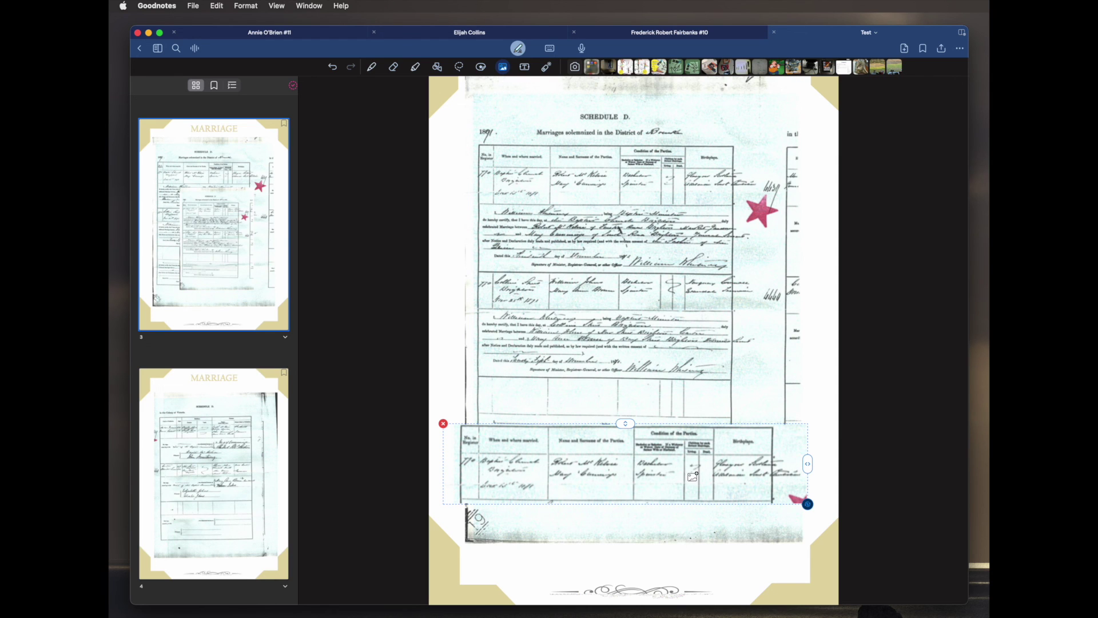
left_click_drag(694, 478, 699, 477)
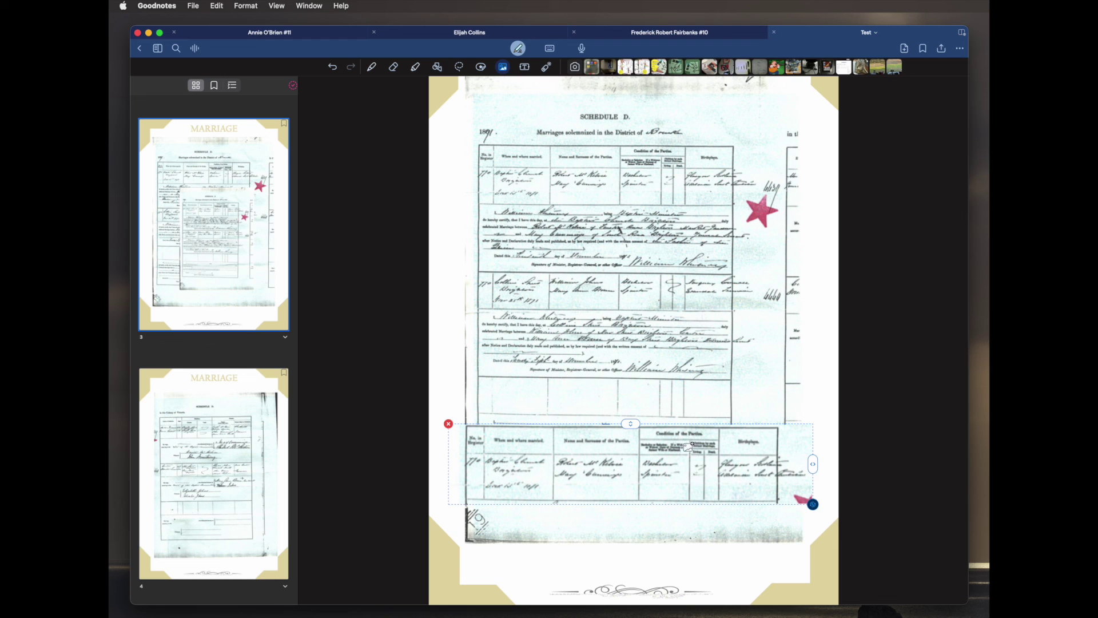
Step: Draw a thick red rectangle around the enlarged marriage entry with the Shape tool, leaving it unfilled
key("s")
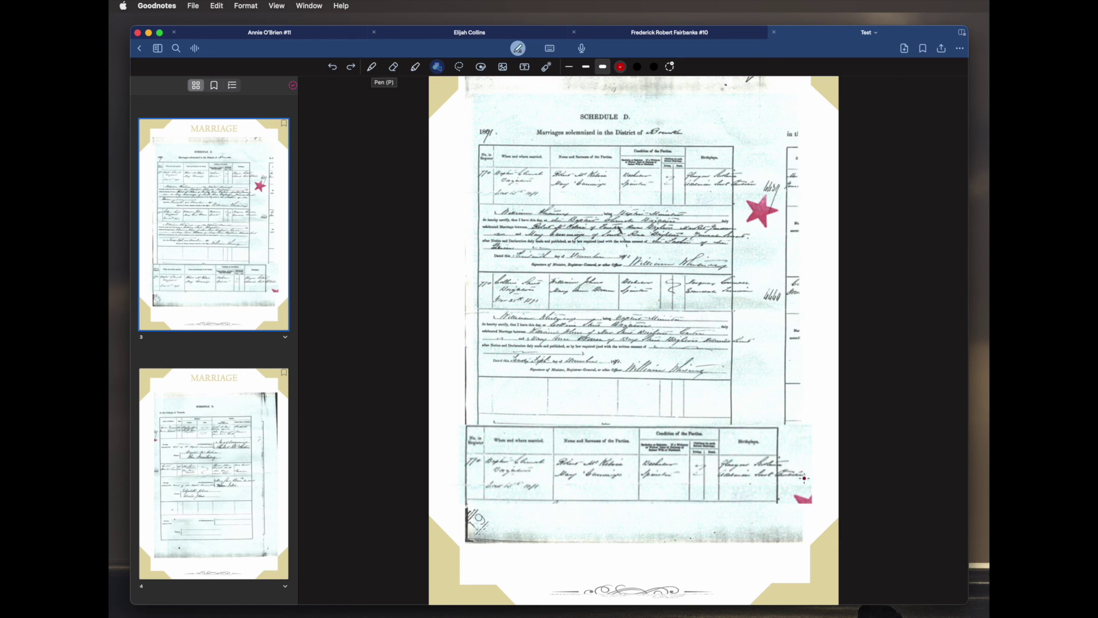
left_click(438, 68)
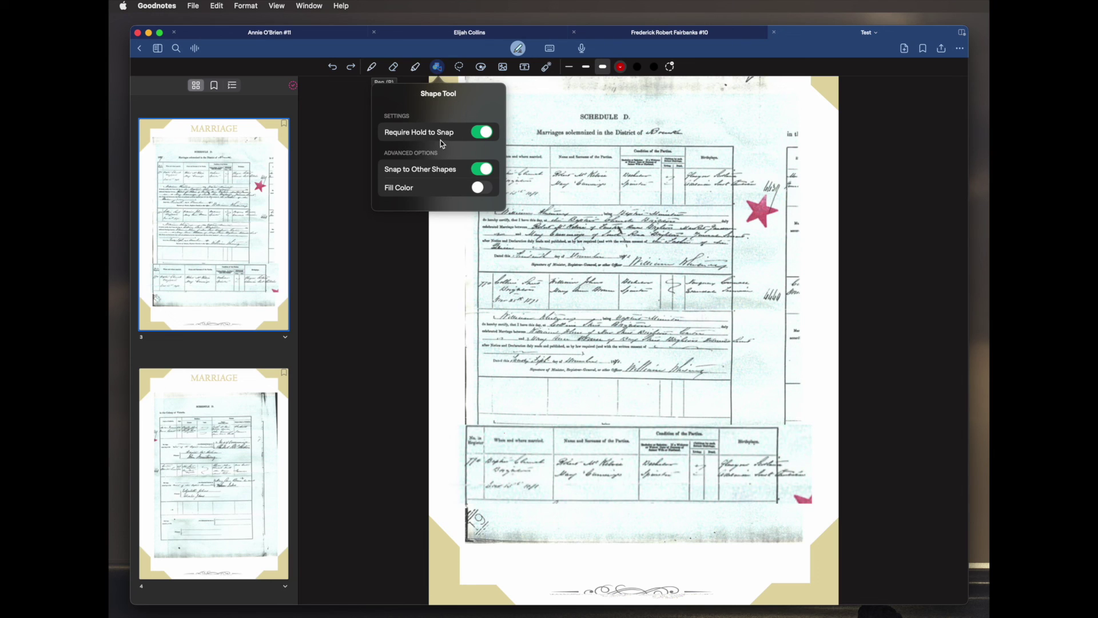
left_click(603, 72)
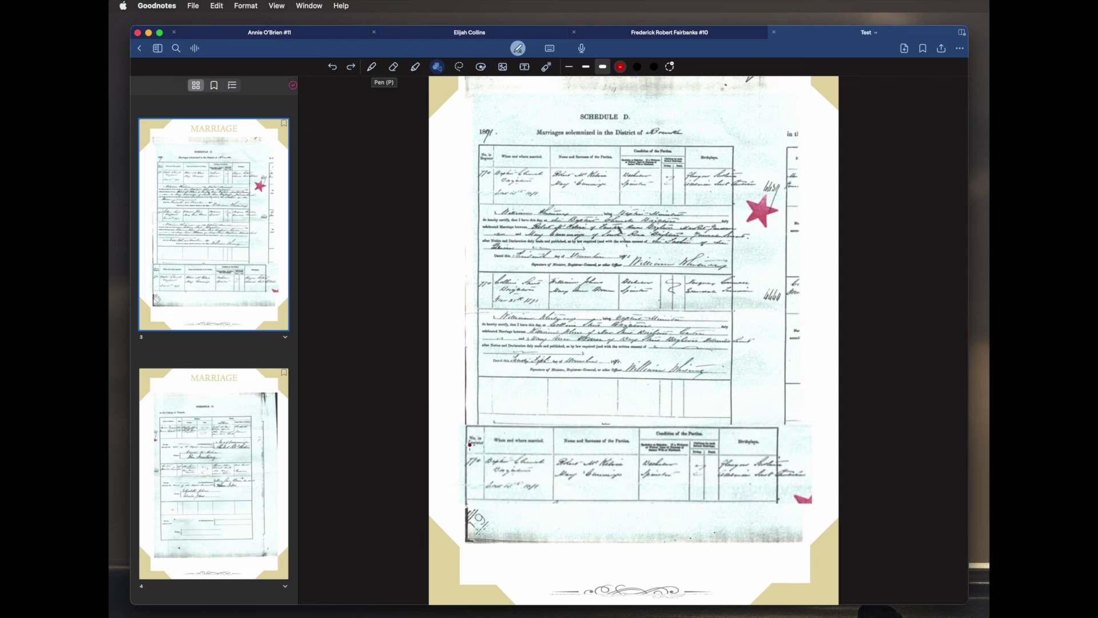
mouse_move(464, 426)
left_mouse_down()
mouse_move(804, 427)
mouse_move(811, 502)
mouse_move(468, 506)
mouse_move(465, 427)
left_mouse_up()
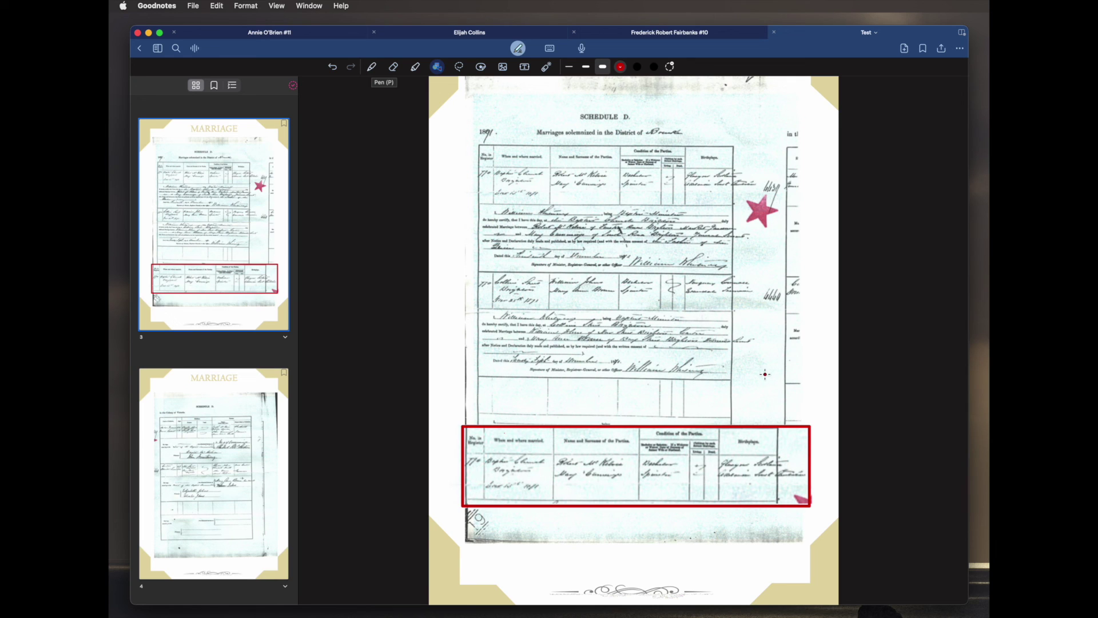
Step: Draw a red ellipse on the certificate above the framed entry and undo it
mouse_move(766, 371)
left_mouse_down()
mouse_move(722, 367)
mouse_move(752, 401)
mouse_move(774, 380)
mouse_move(765, 370)
left_mouse_up()
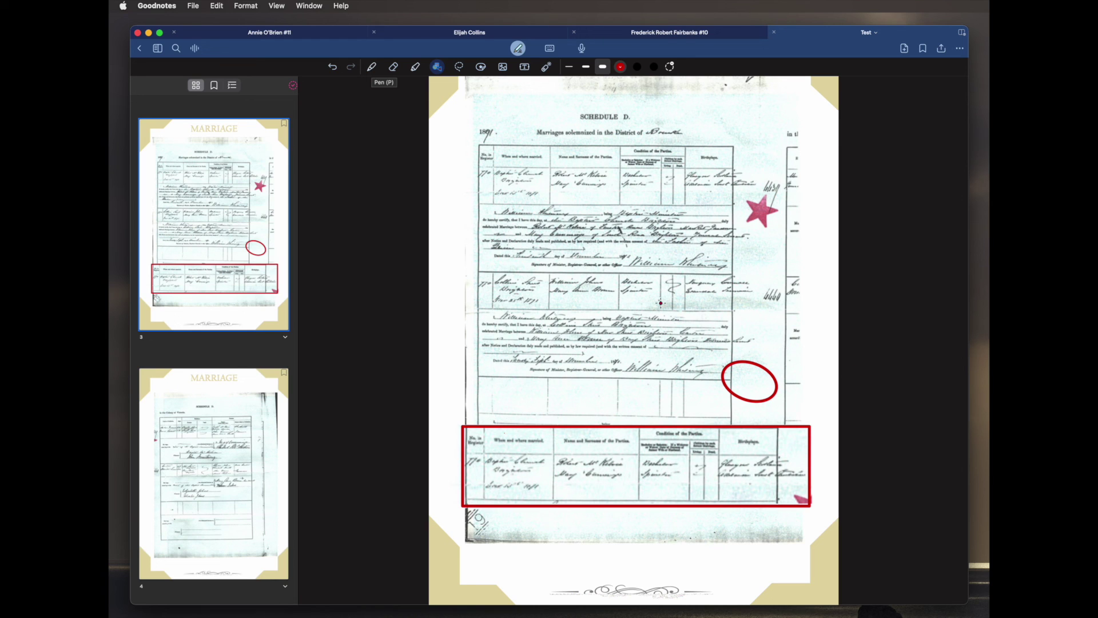
left_click(217, 8)
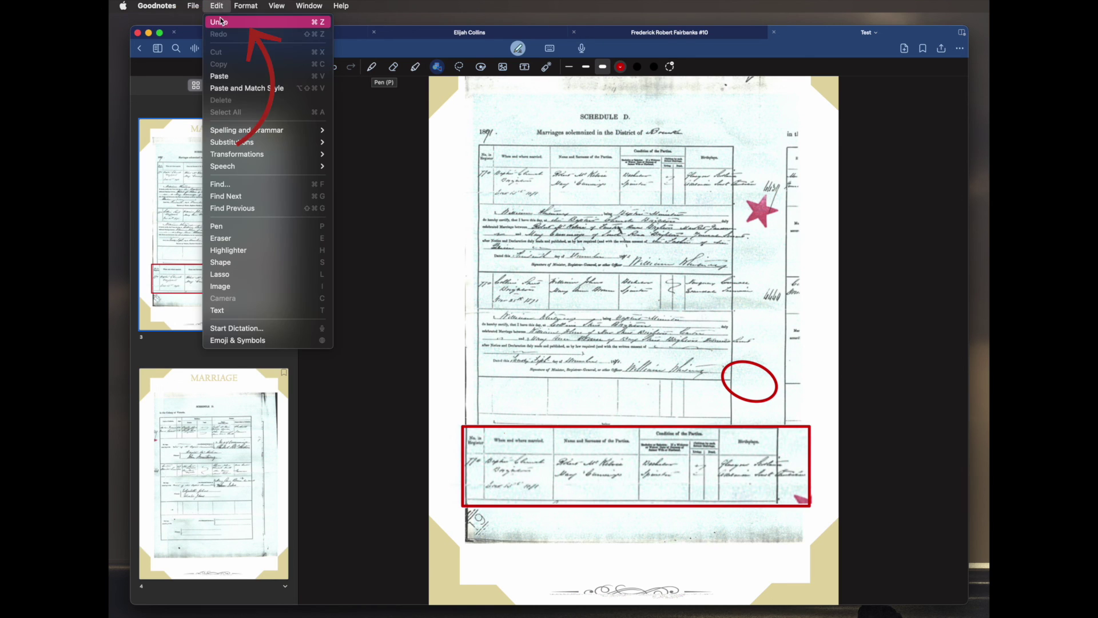
left_click(248, 19)
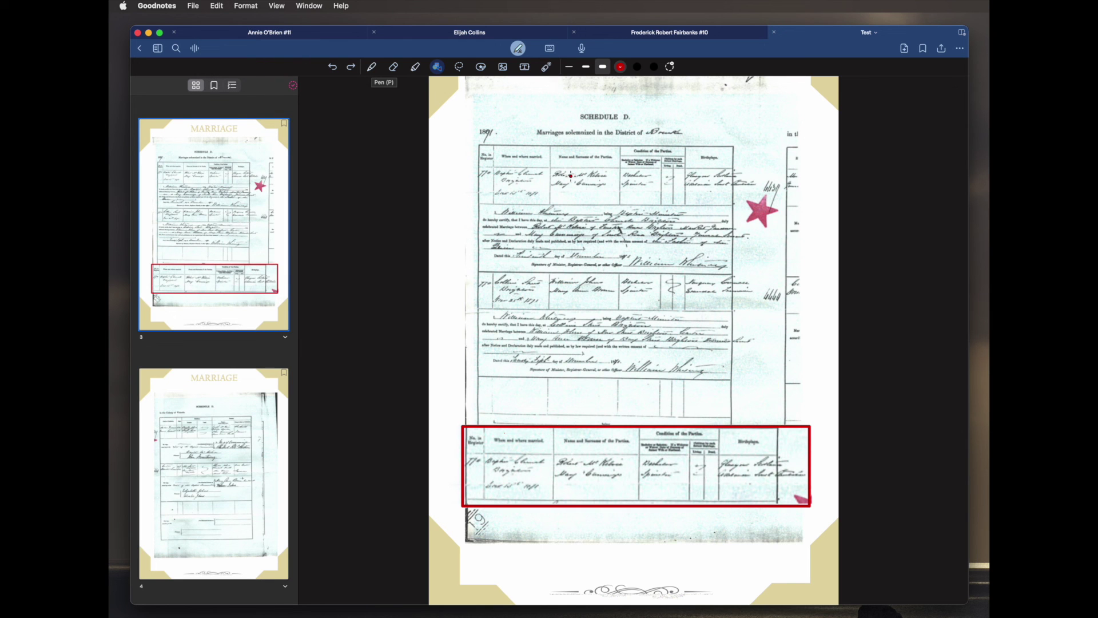
scroll(787, 261, "down", 5)
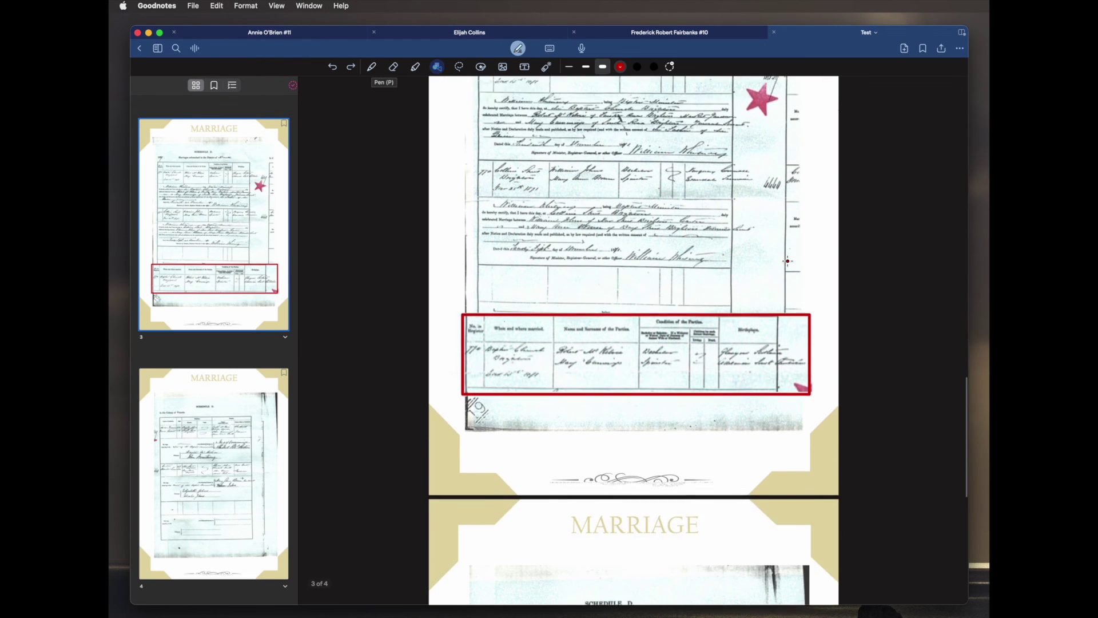